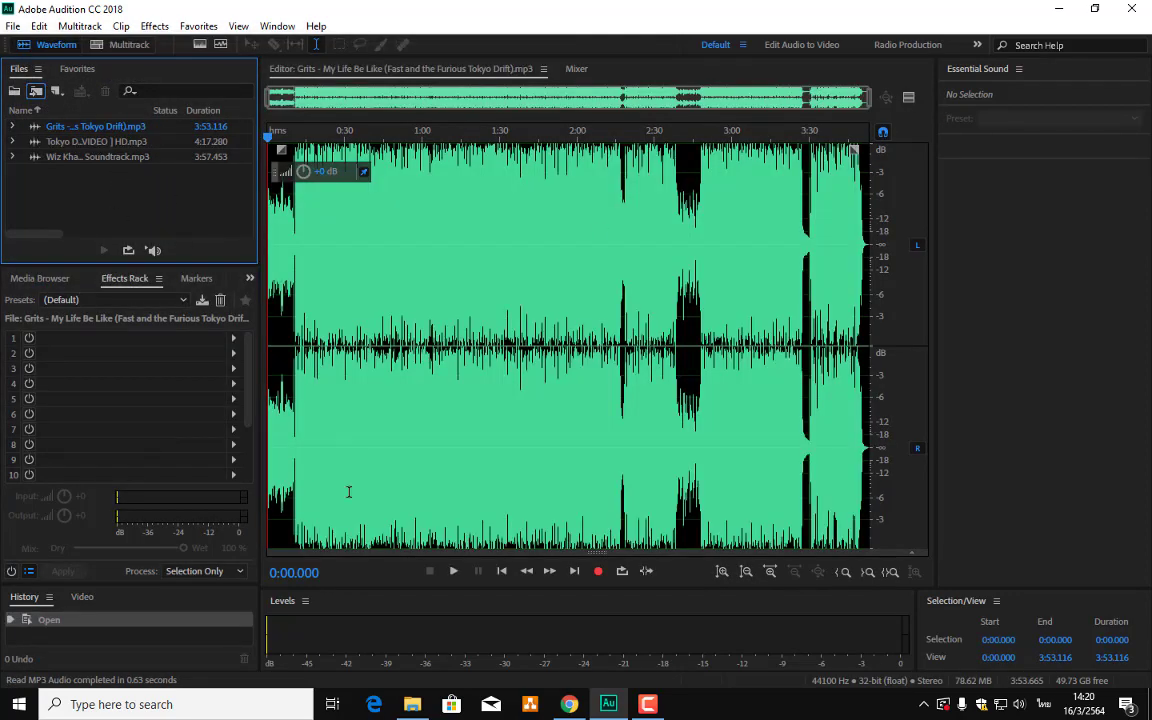
- Copy the first 40 seconds or so of the Grits track to a new file and play the copy
click(453, 571)
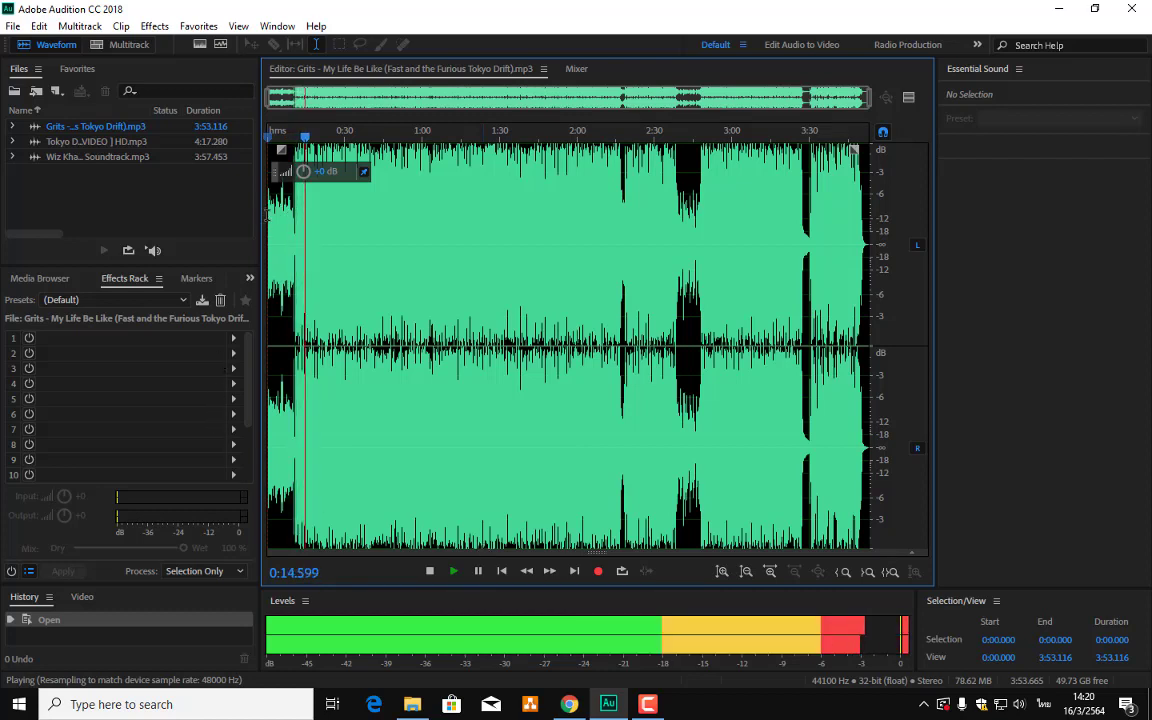
drag(267, 213, 370, 134)
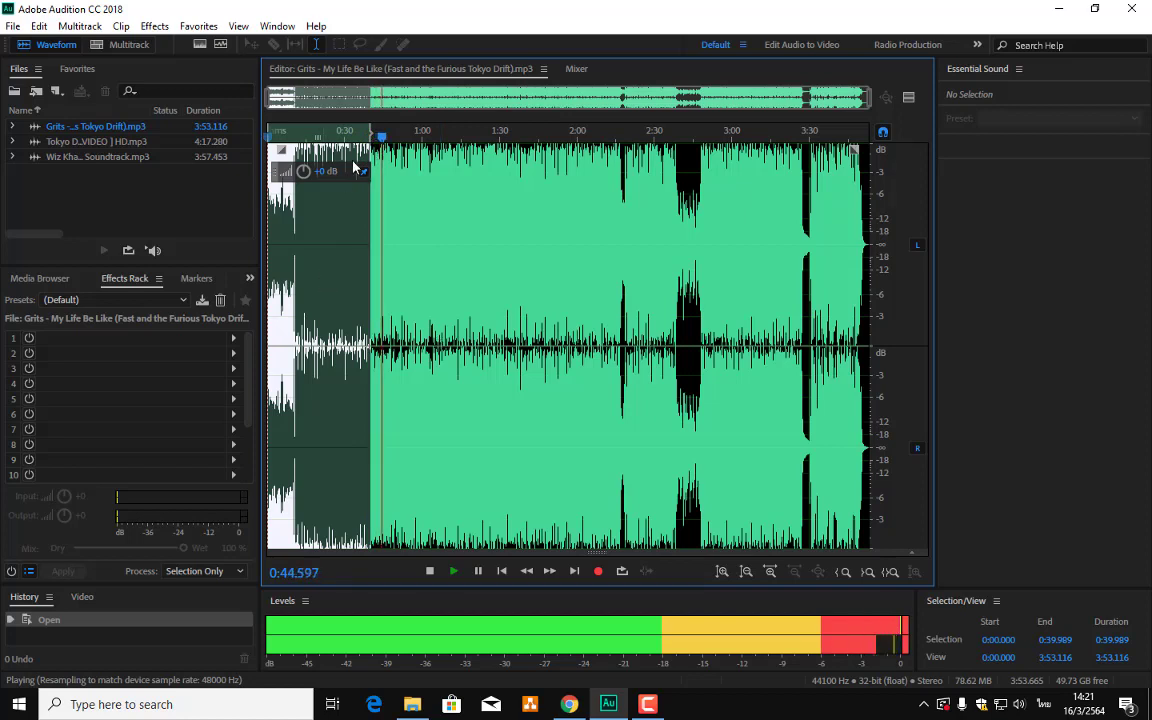
right_click(353, 285)
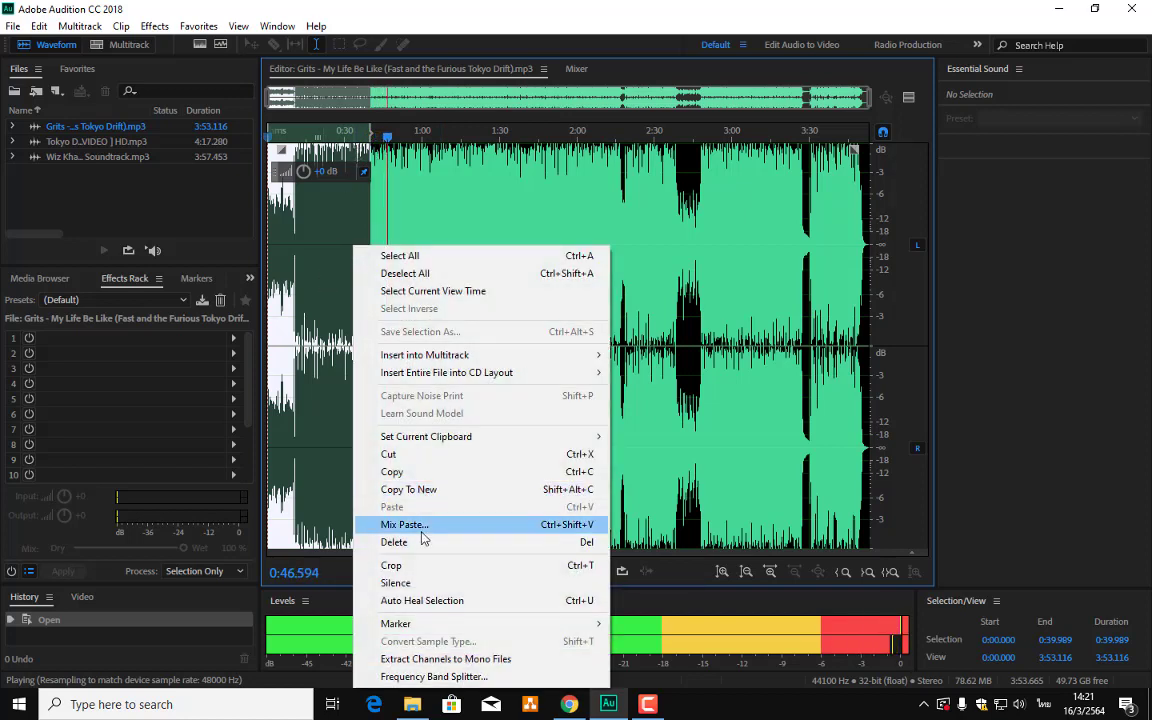
click(408, 489)
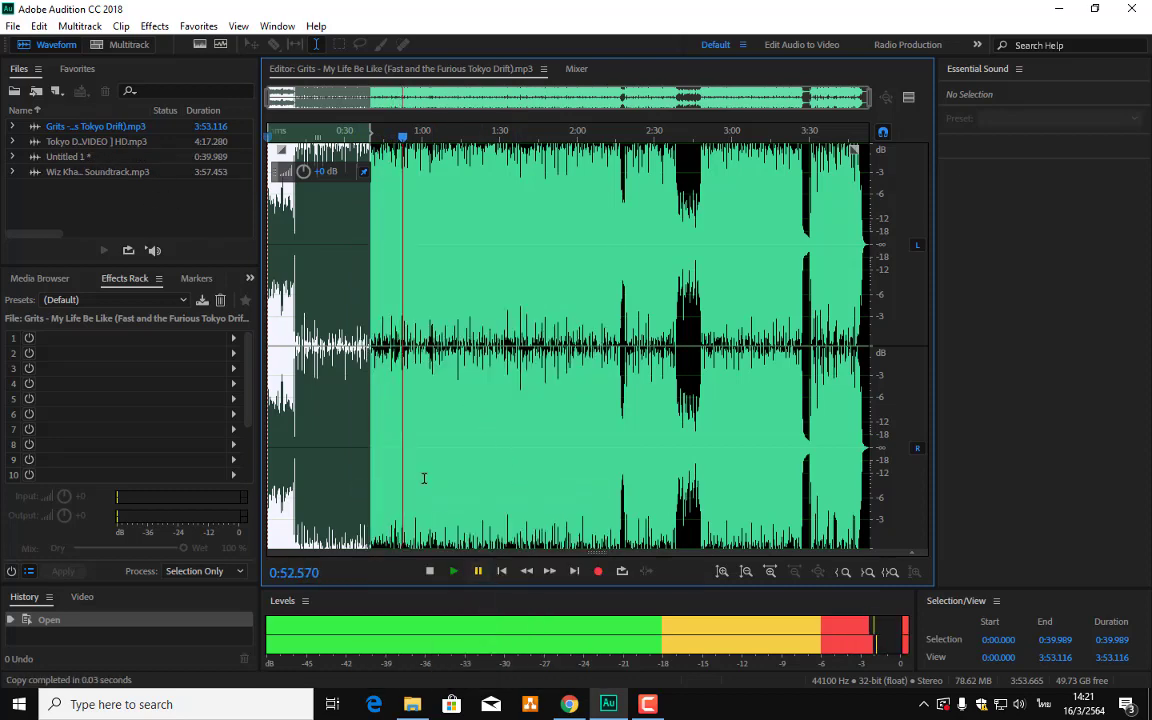
click(85, 157)
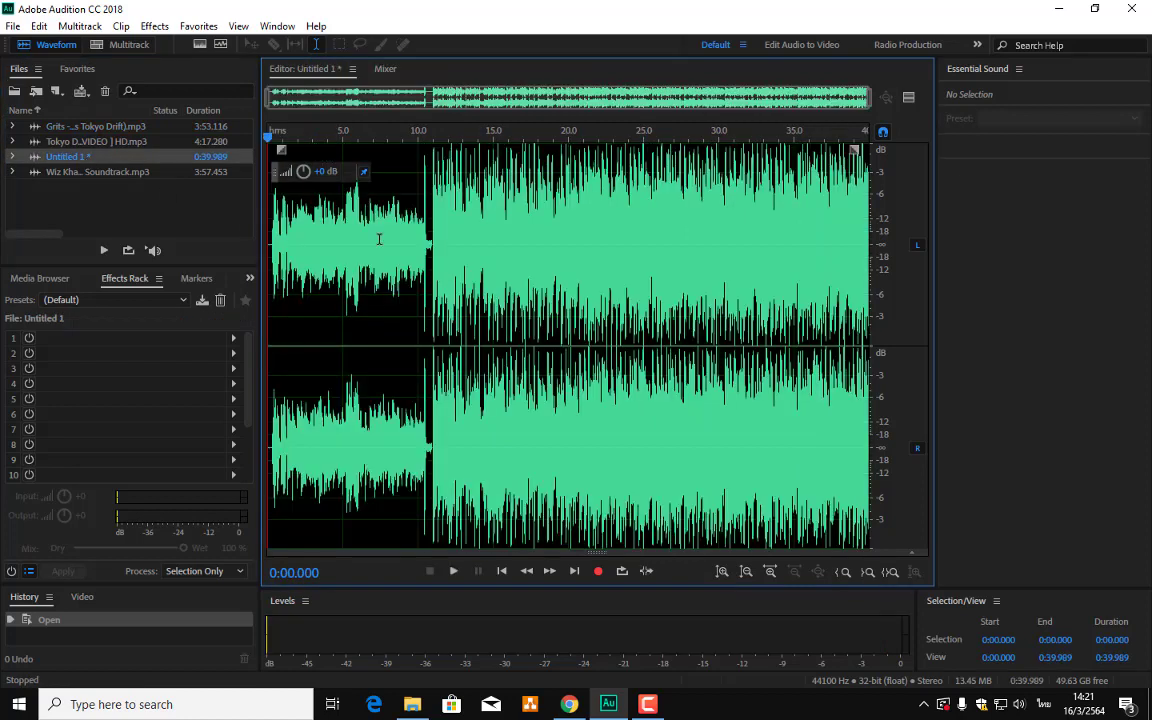
click(455, 572)
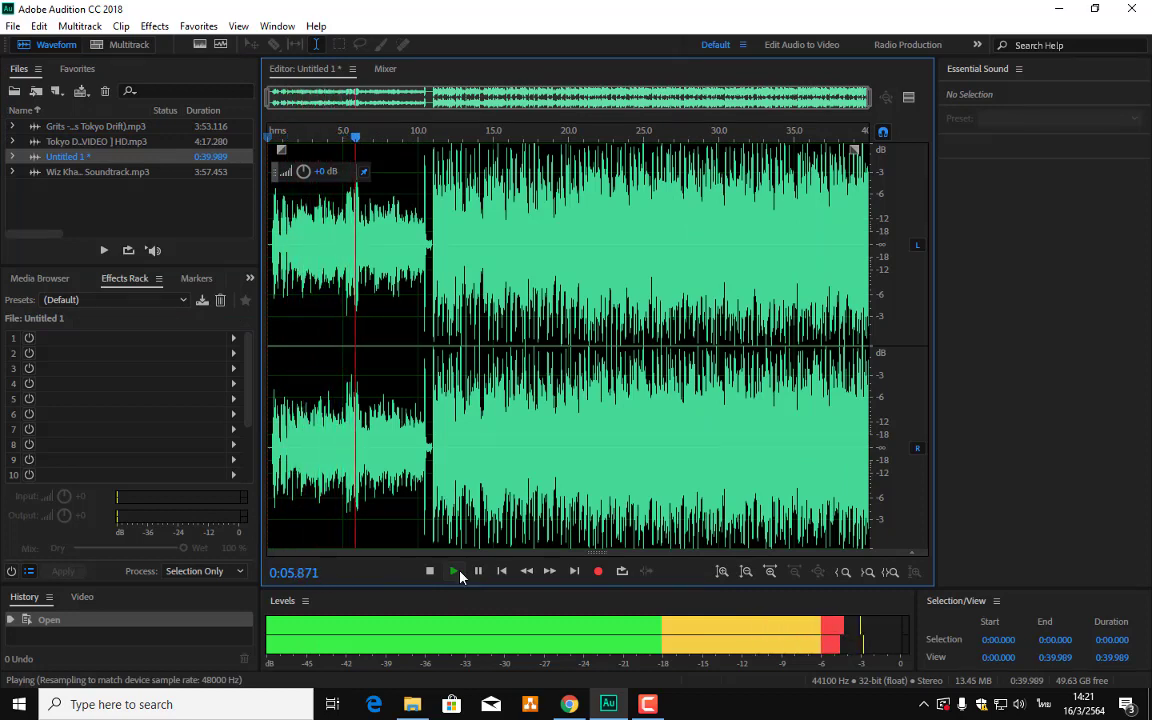
- Start saving the new Grits clip under a new name and choose MP3 Audio as its format
click(14, 27)
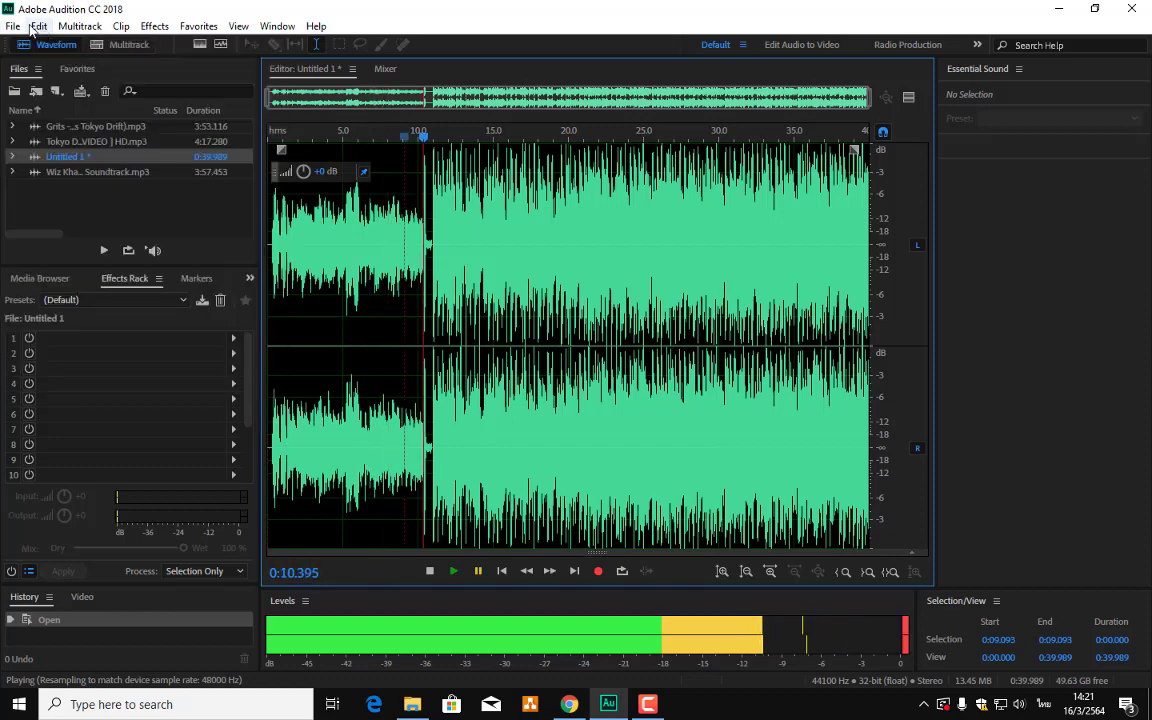
click(14, 26)
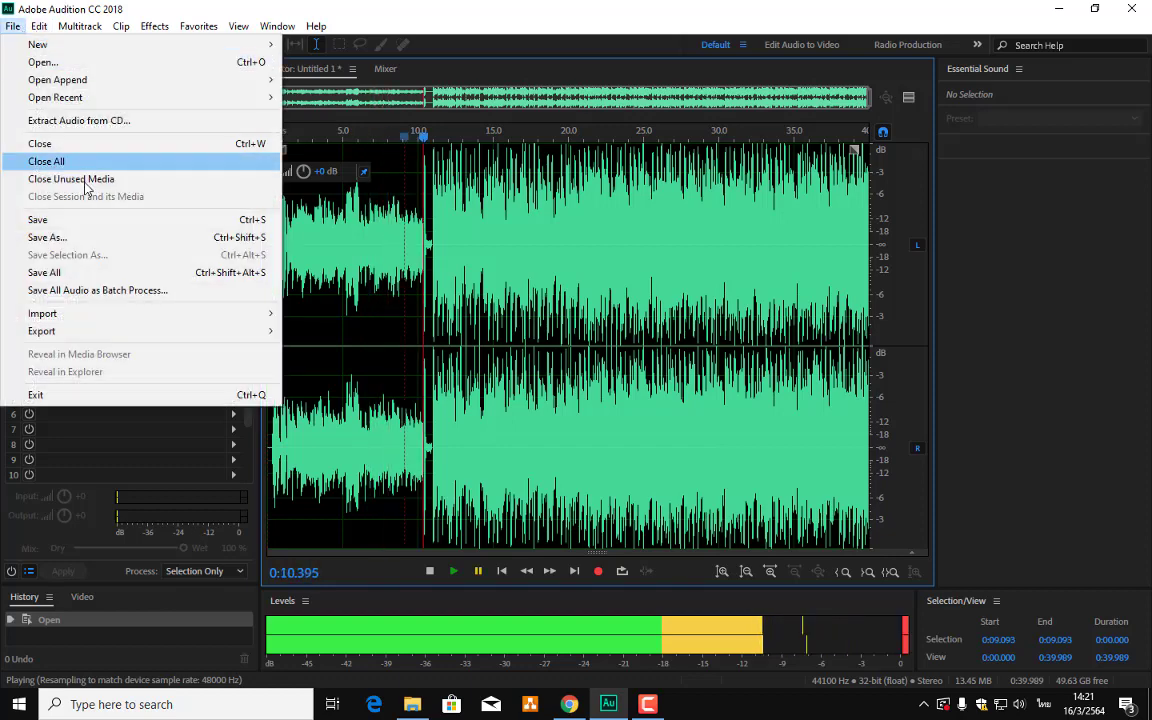
click(45, 234)
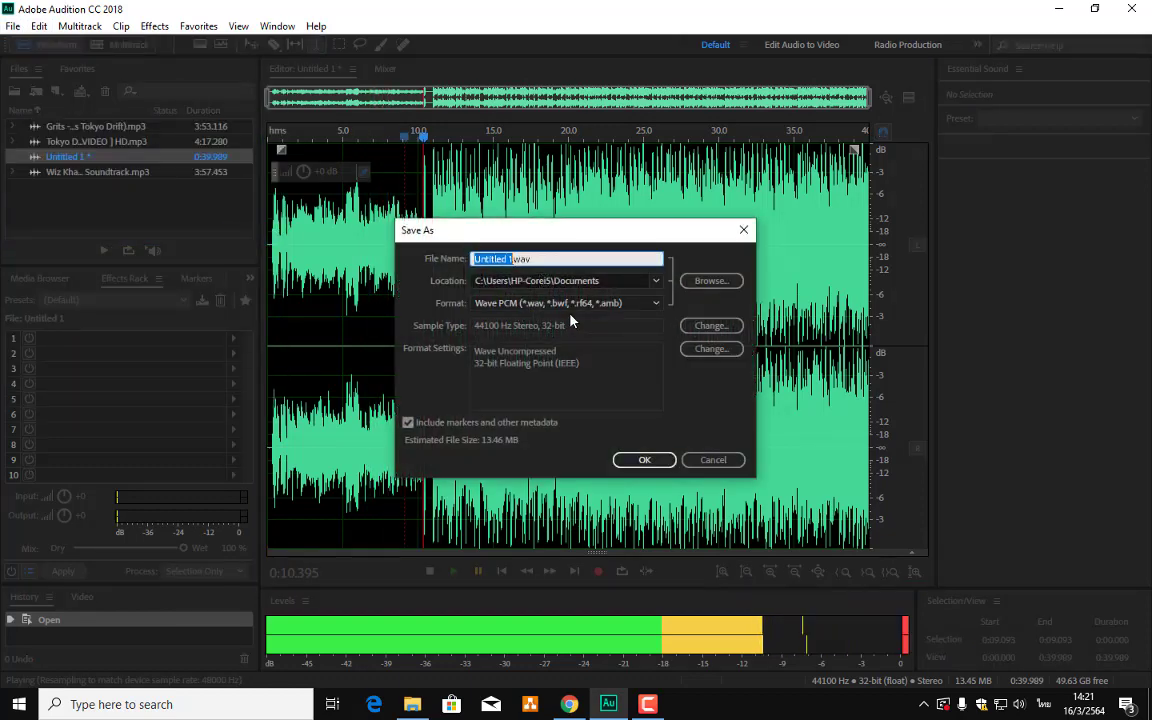
click(573, 305)
click(183, 472)
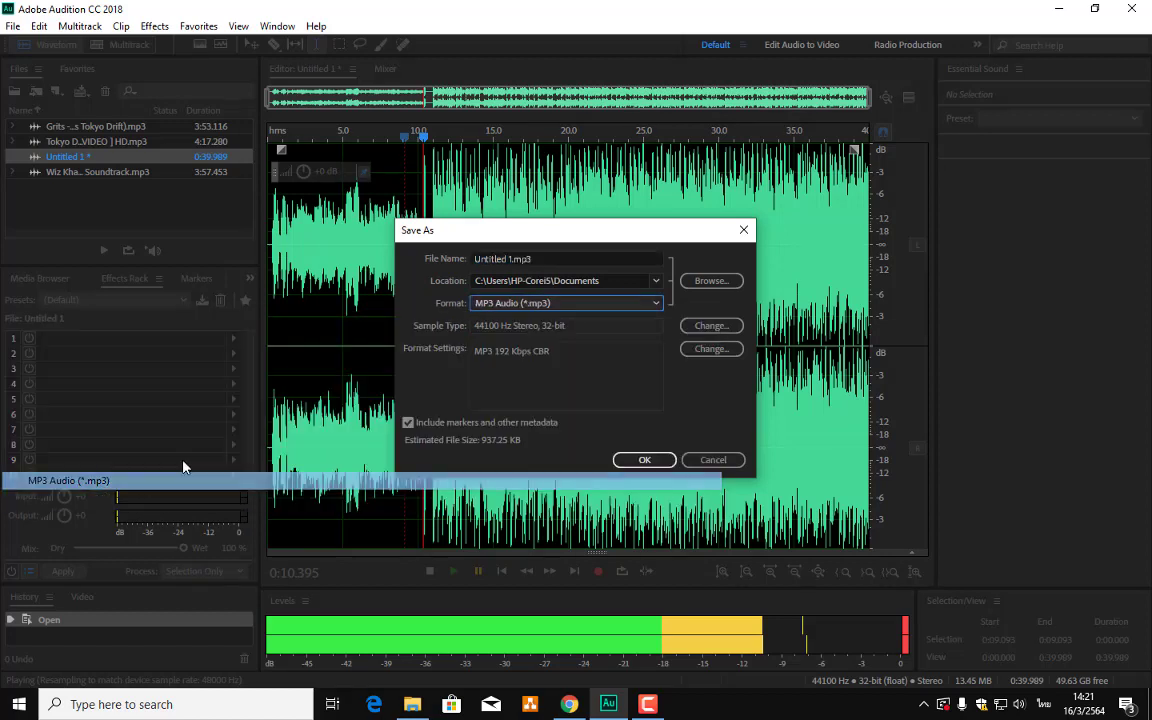
- Replace the default file name with ตัด1, keeping the .mp3 extension, and save the clip in the Documents folder
drag(527, 259, 476, 259)
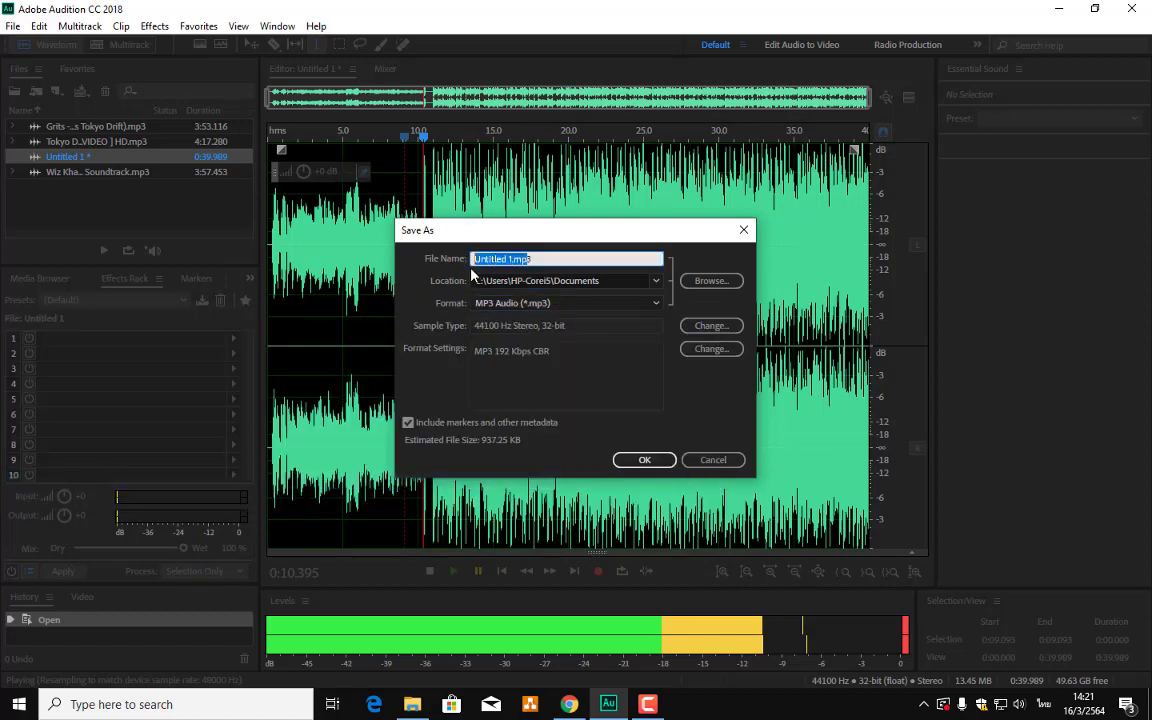
click(514, 258)
key(BackSpace)
key(BackSpace)
key(BackSpace)
key(BackSpace)
key(BackSpace)
key(BackSpace)
key(BackSpace)
key(BackSpace)
key(BackSpace)
key(BackSpace)
key(BackSpace)
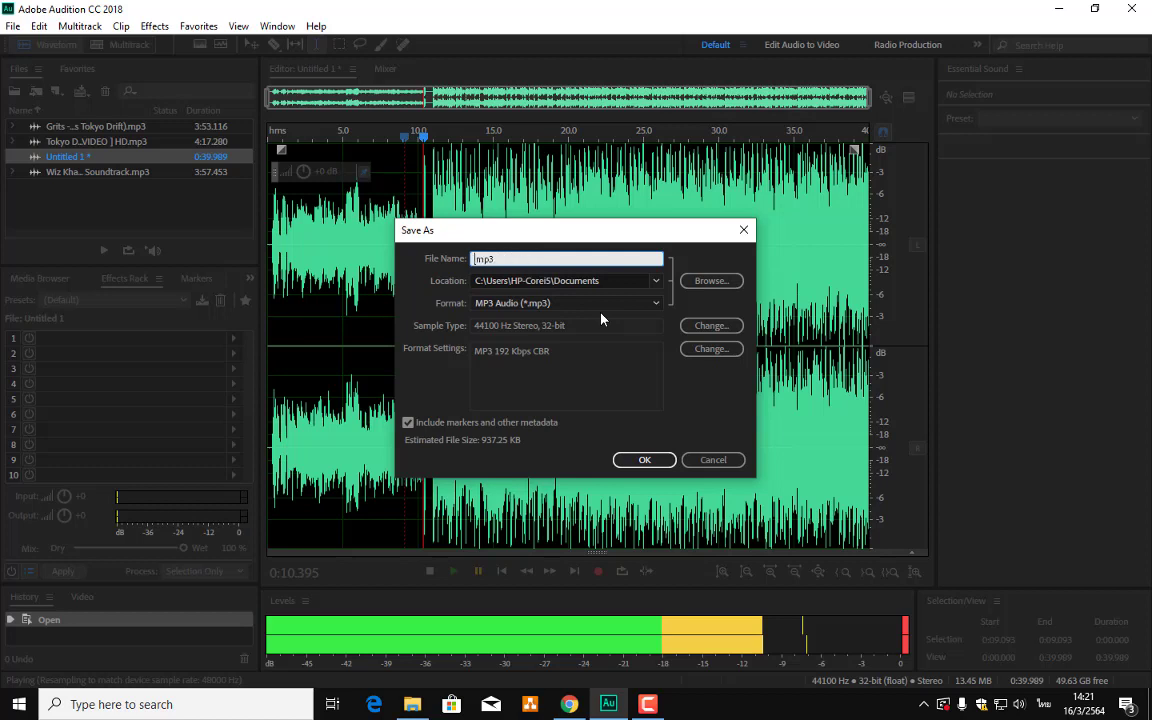
text(ตัด1)
click(645, 461)
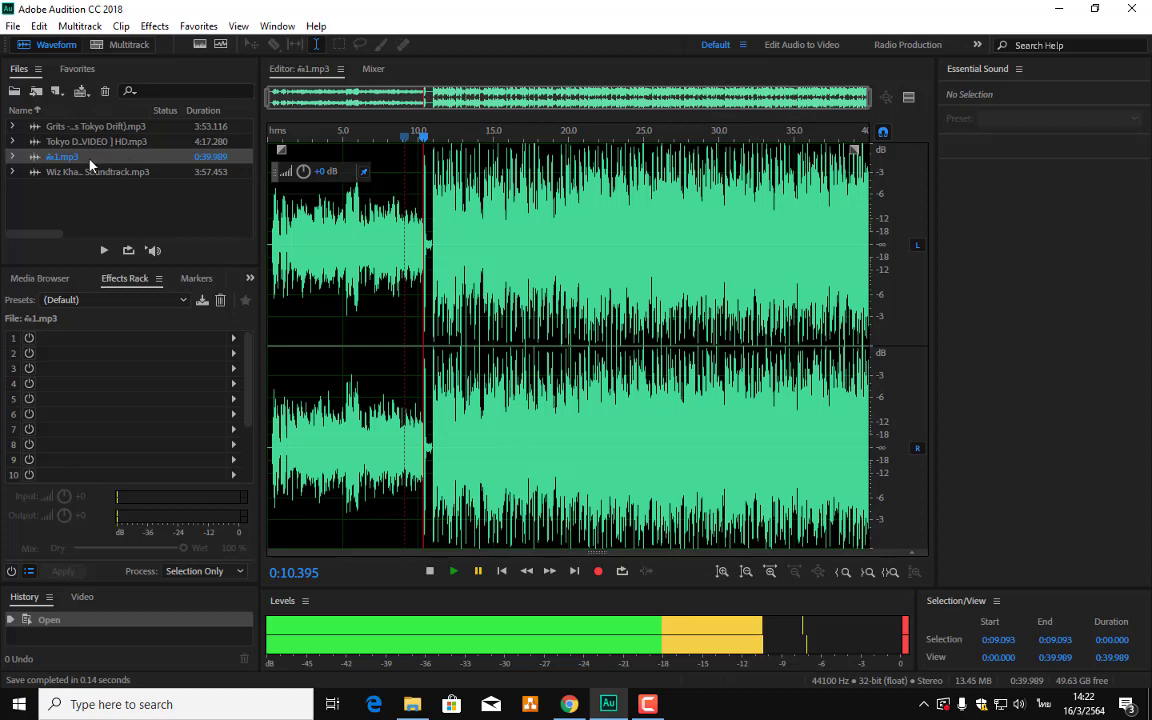
- Copy about the first 43 seconds of the Tokyo Drift track to a new file and play the copy
double_click(98, 130)
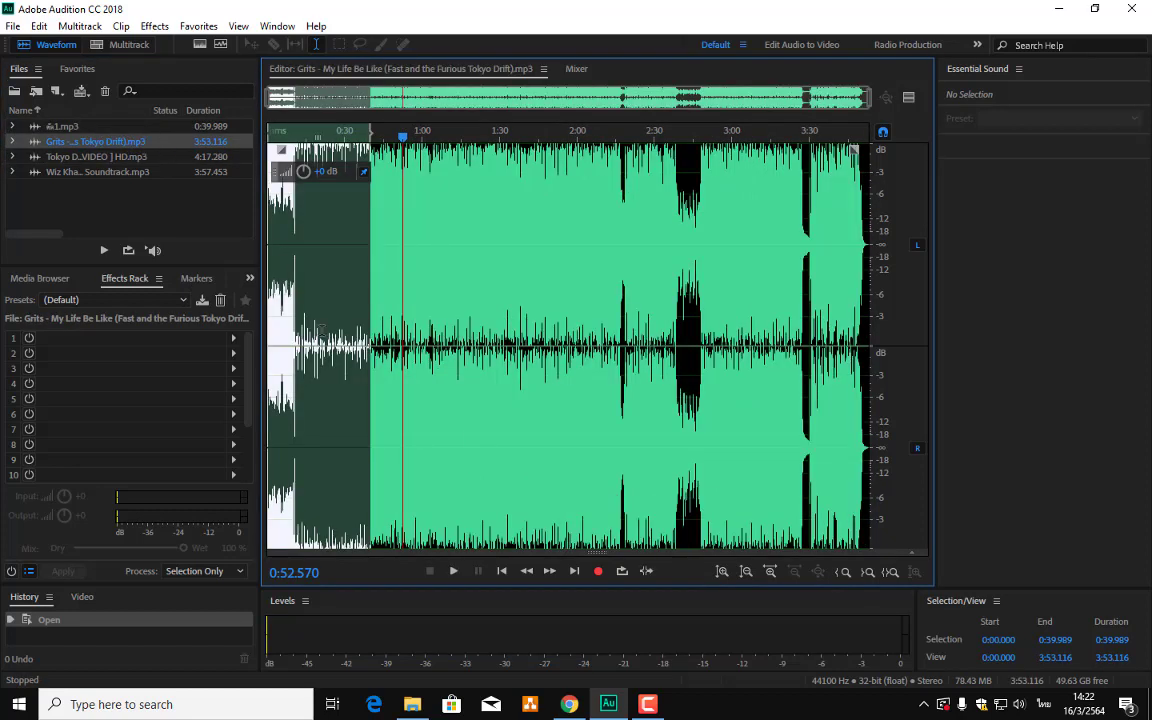
double_click(121, 157)
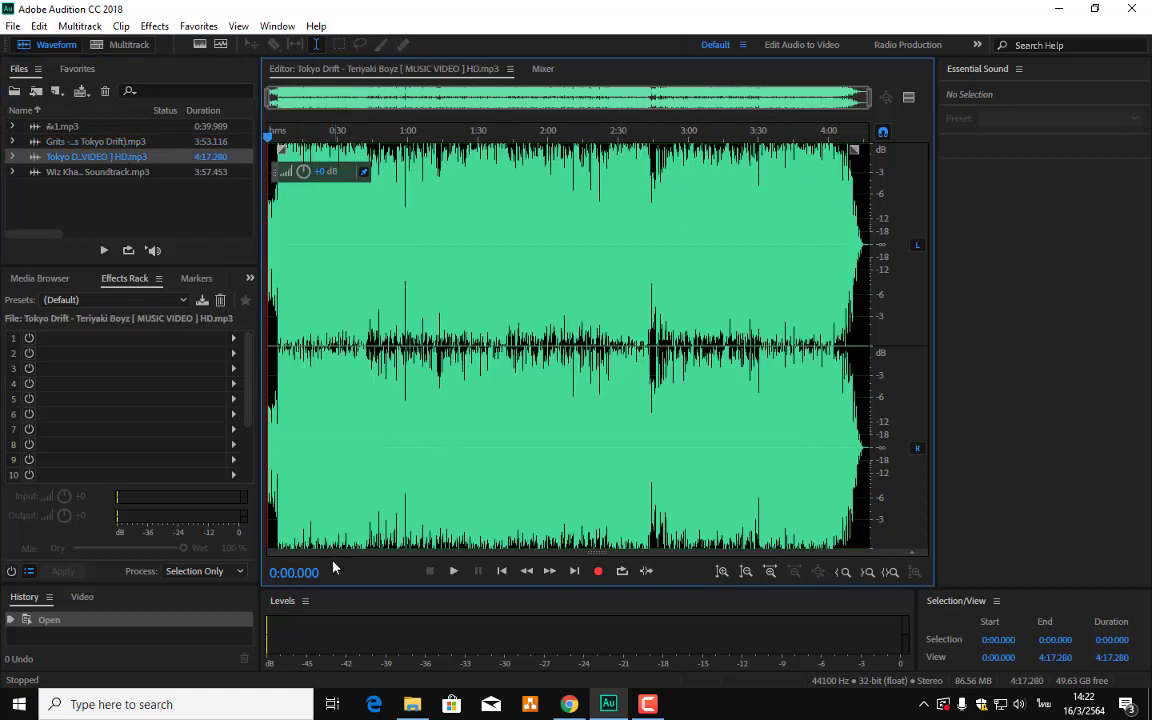
click(455, 571)
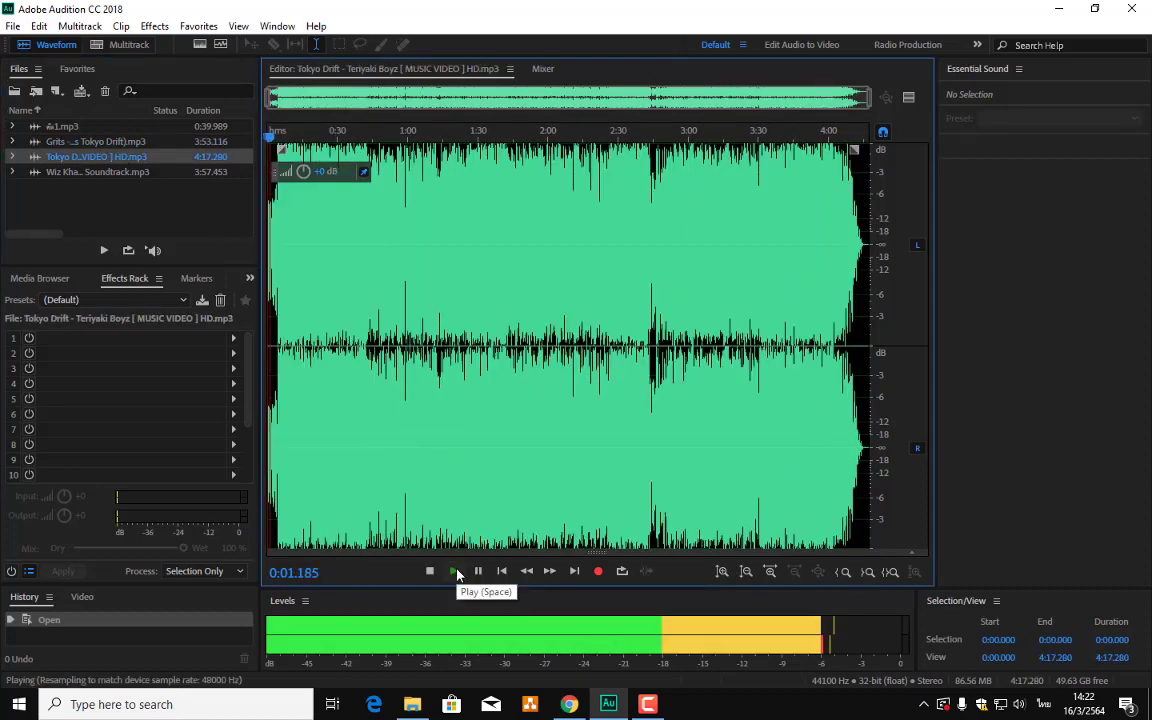
drag(268, 251, 369, 251)
right_click(347, 500)
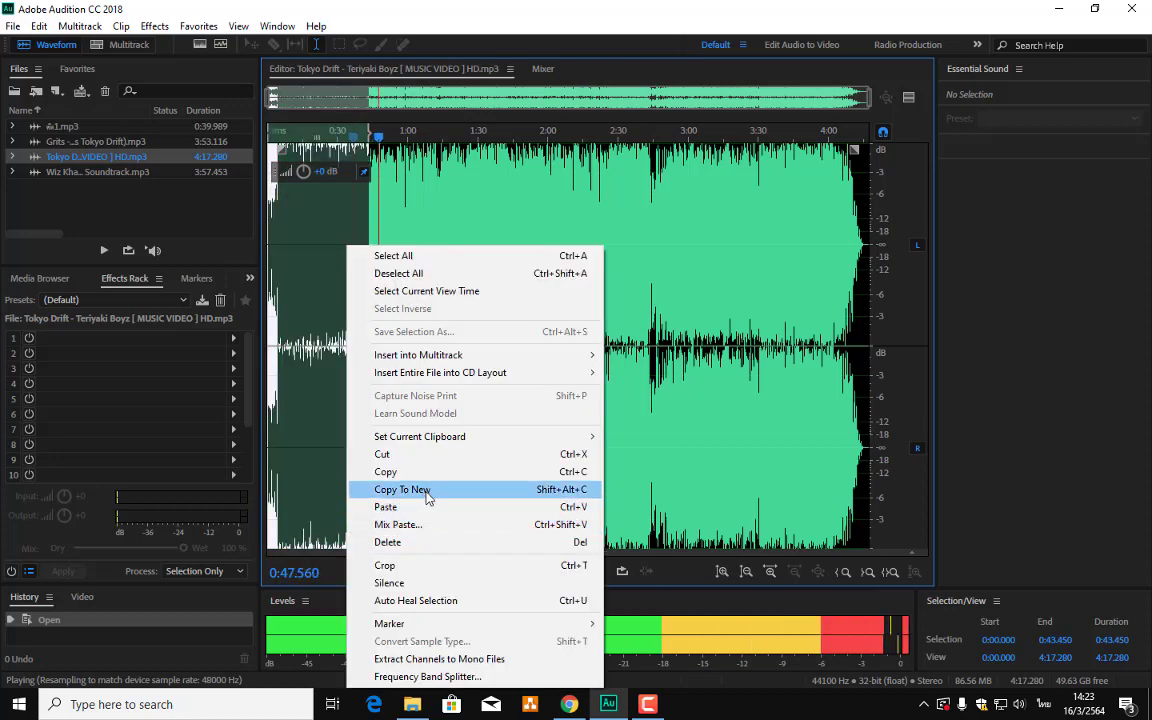
click(430, 490)
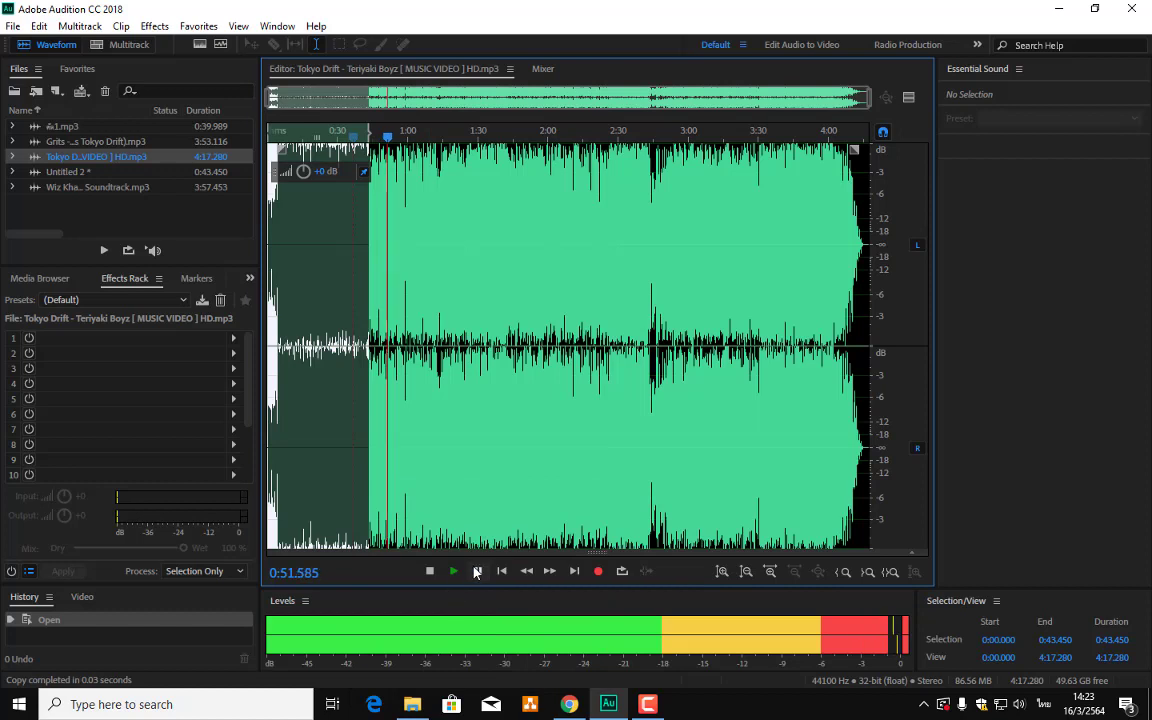
double_click(126, 173)
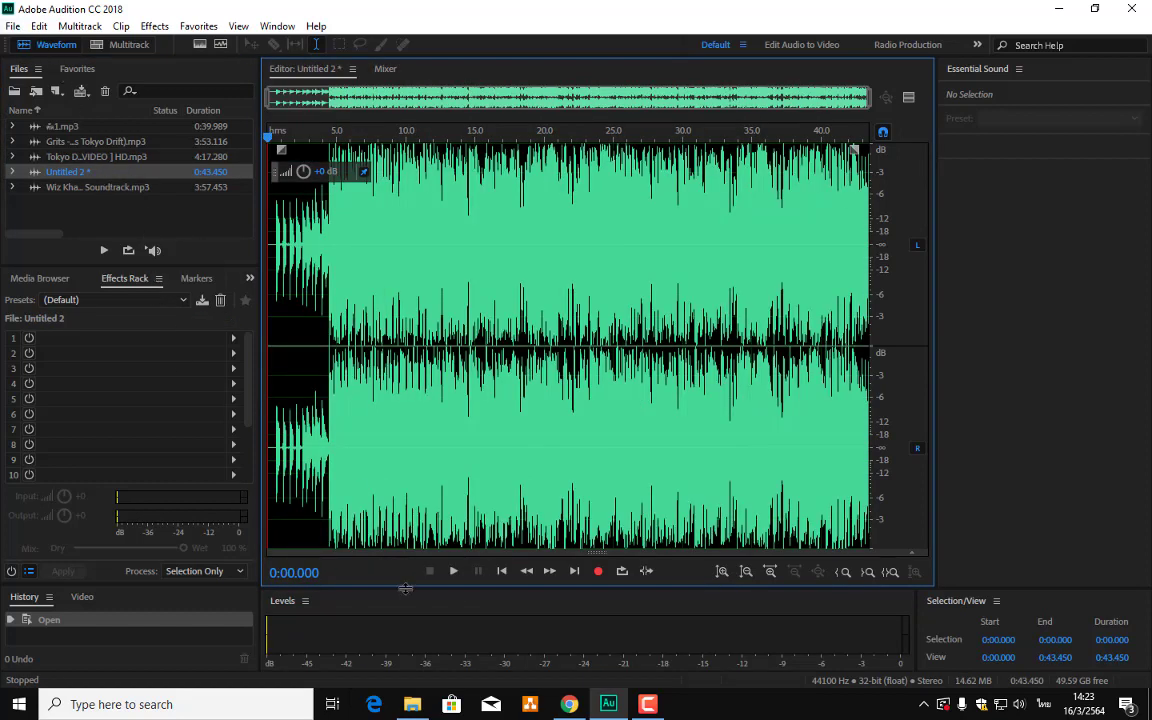
click(456, 574)
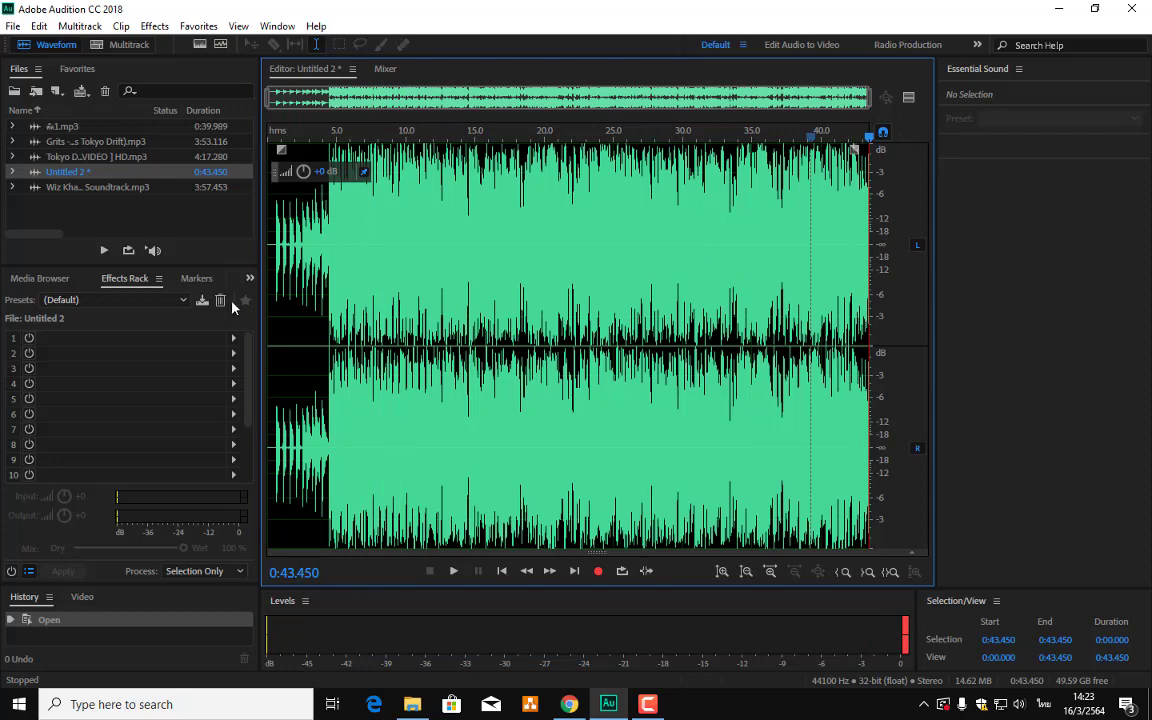
- Start saving the new Tokyo Drift clip and choose MP3 Audio as its format
click(12, 25)
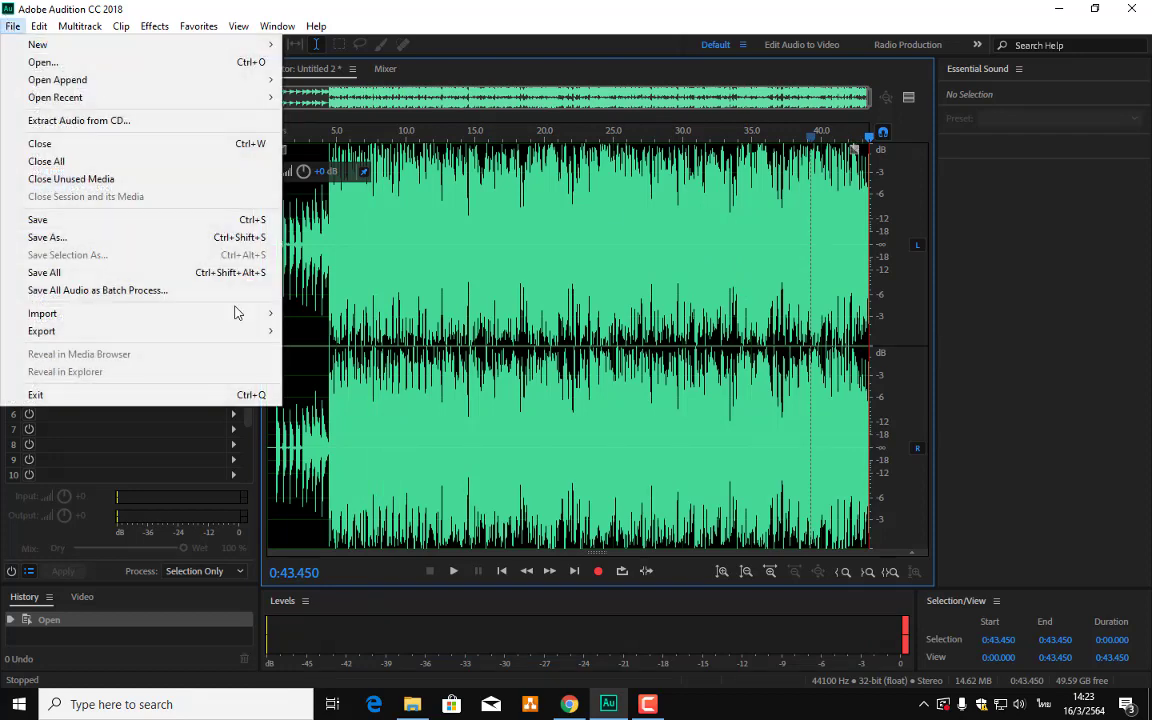
click(75, 216)
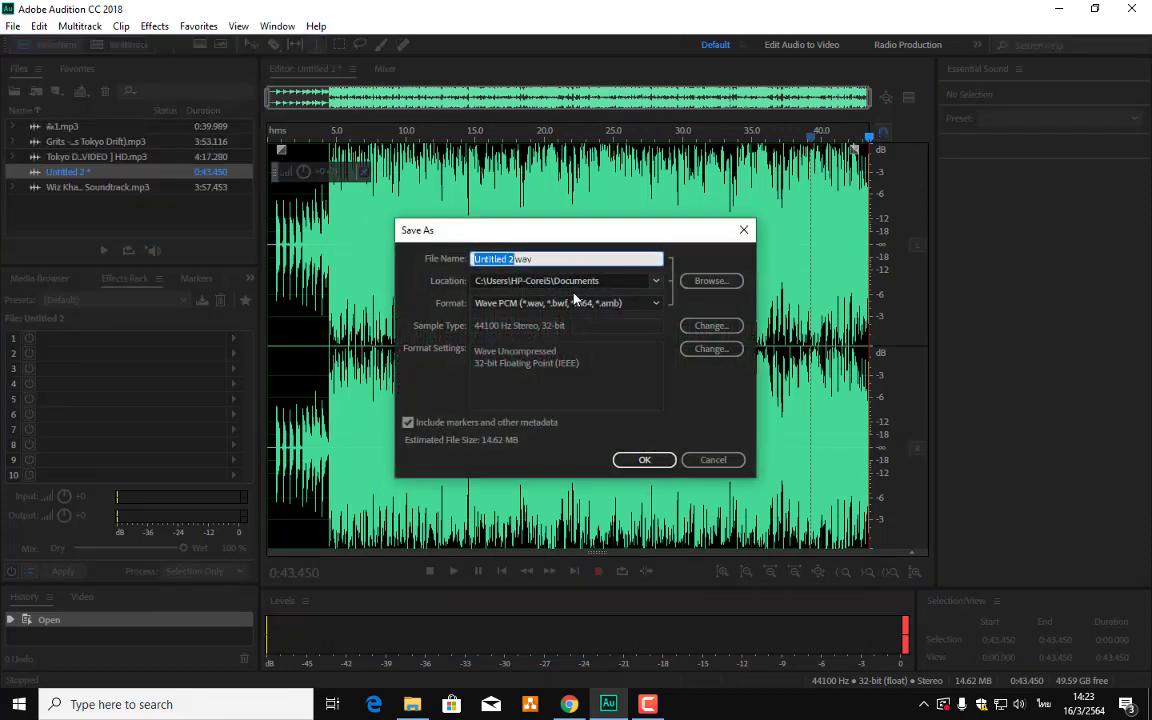
click(535, 303)
click(113, 481)
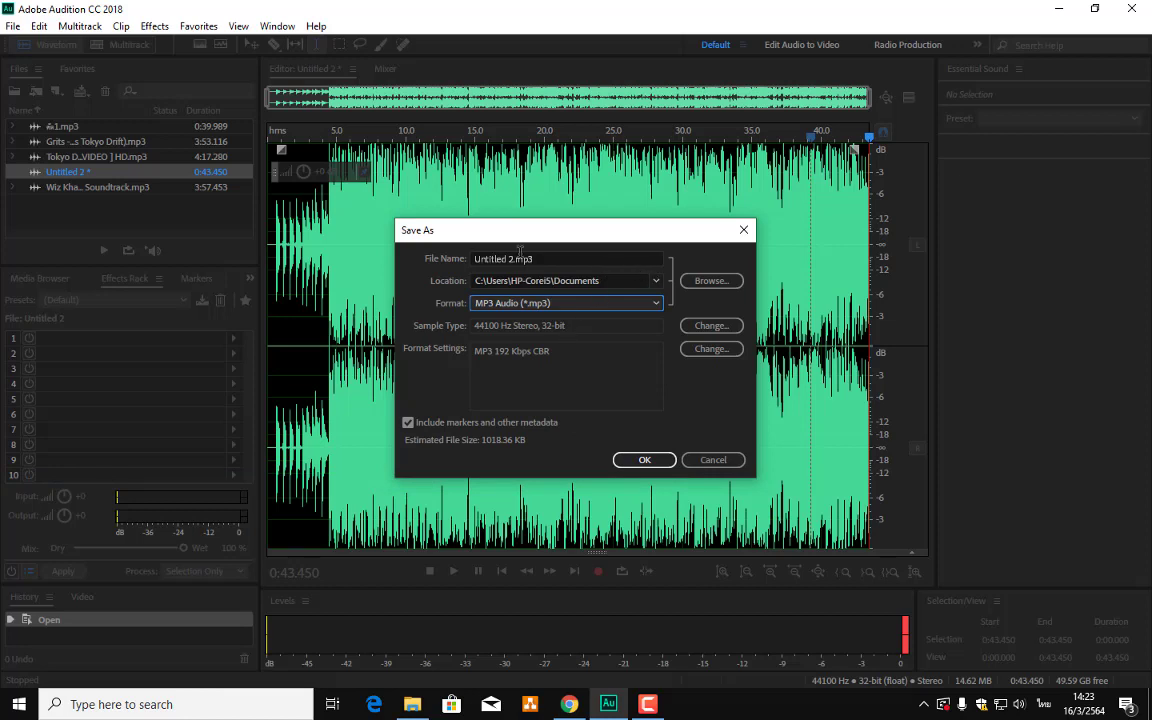
- Name the Tokyo Drift clip like the first saved clip but numbered 2, and save it in the Documents folder
click(525, 259)
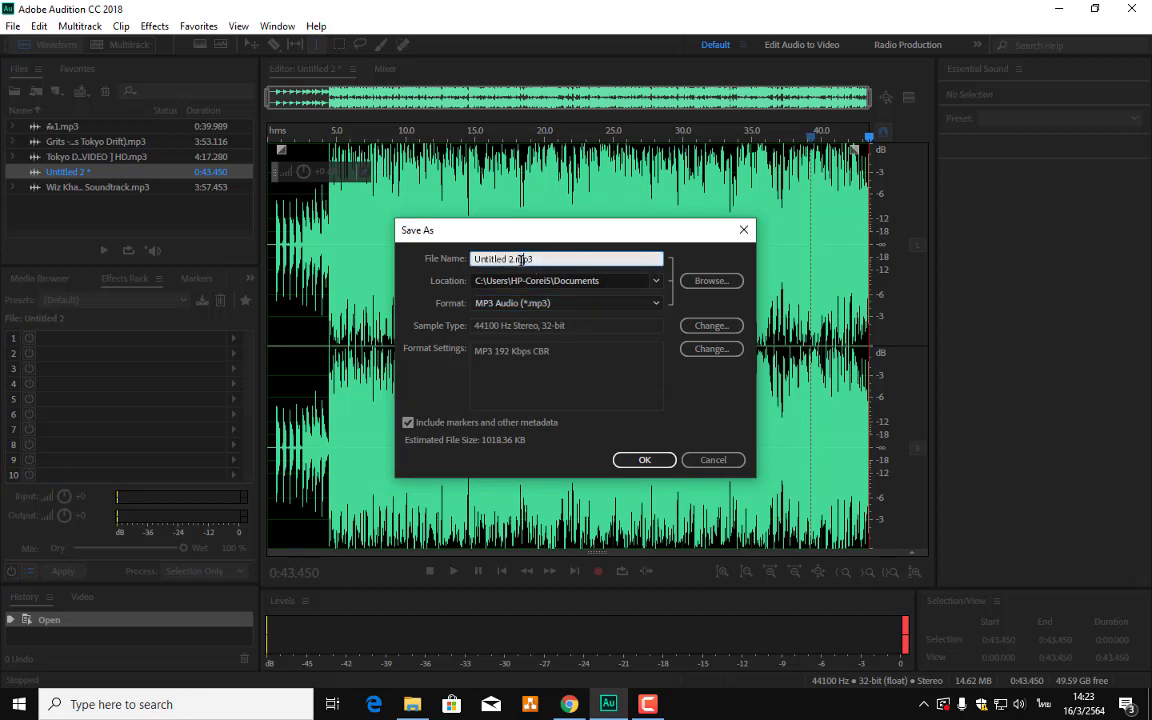
key(BackSpace)
key(BackSpace)
key(BackSpace)
key(BackSpace)
key(BackSpace)
key(BackSpace)
key(BackSpace)
key(BackSpace)
key(BackSpace)
key(BackSpace)
text(ส้ม2)
click(645, 460)
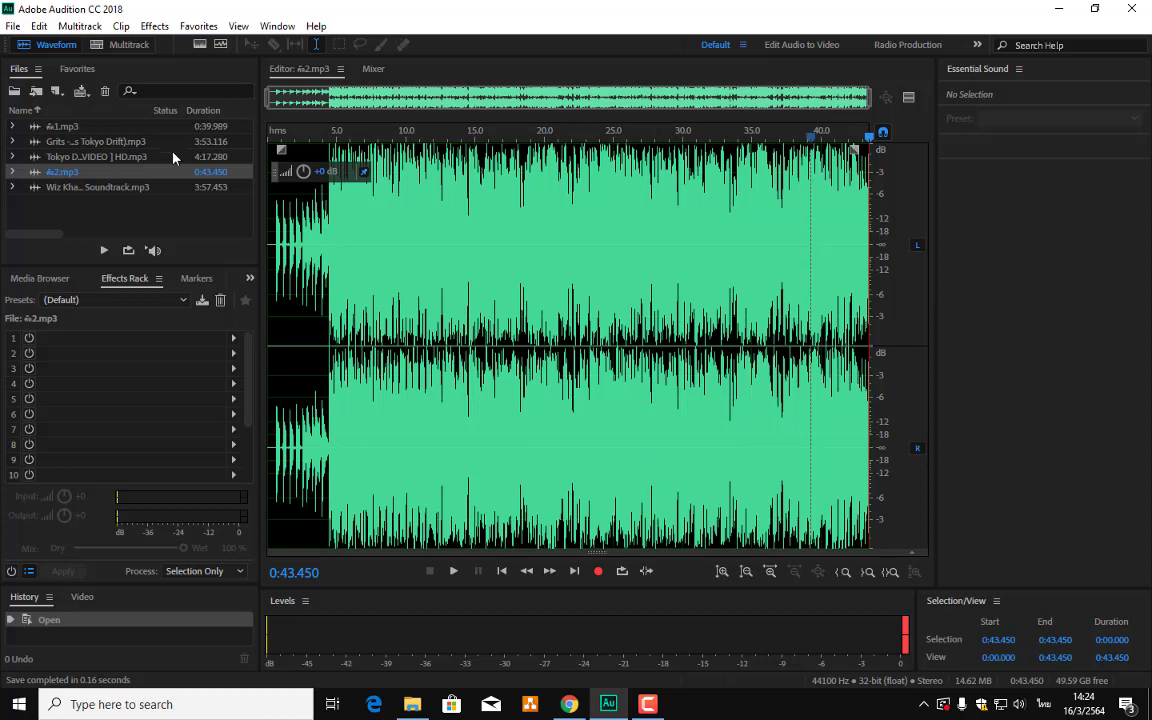
- Play the See You Again track, select about 0:11 to 1:20, and copy that selection to a new file
click(72, 172)
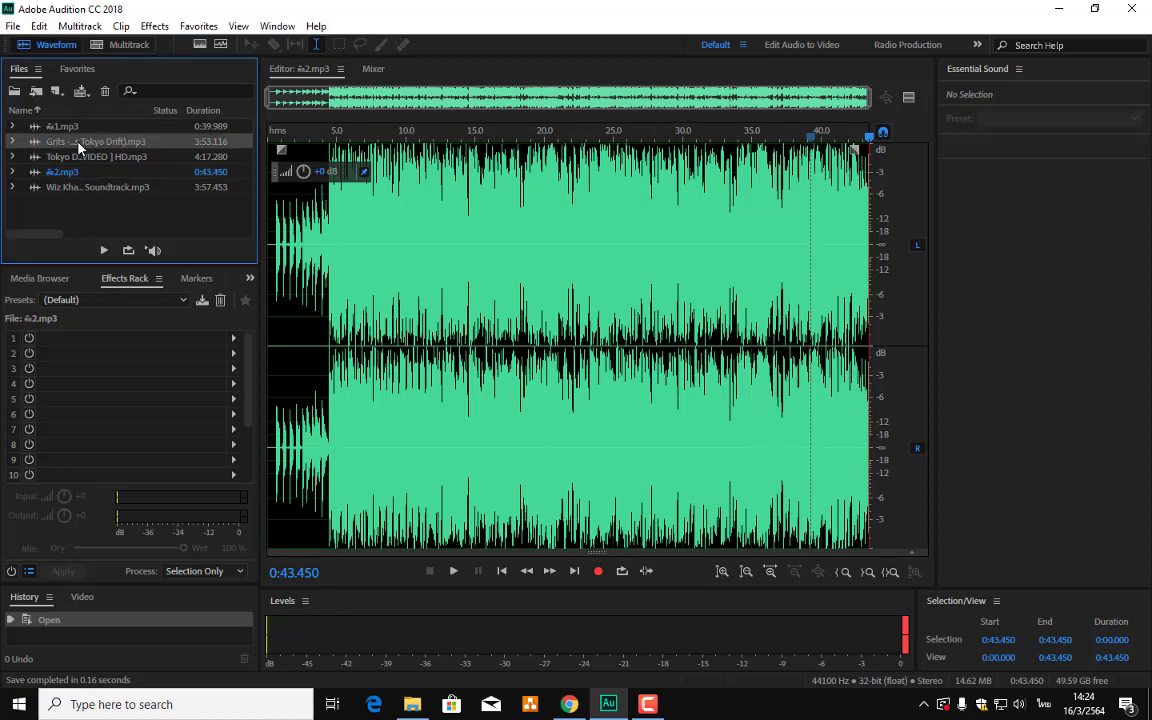
double_click(79, 145)
double_click(143, 188)
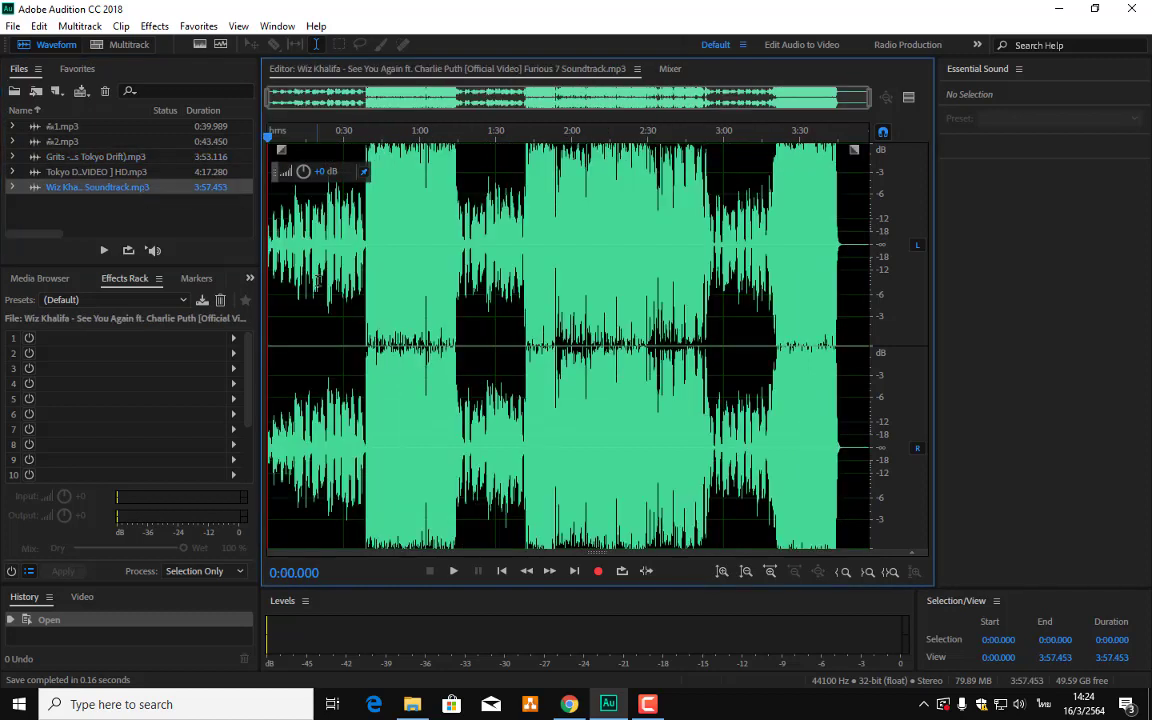
click(453, 571)
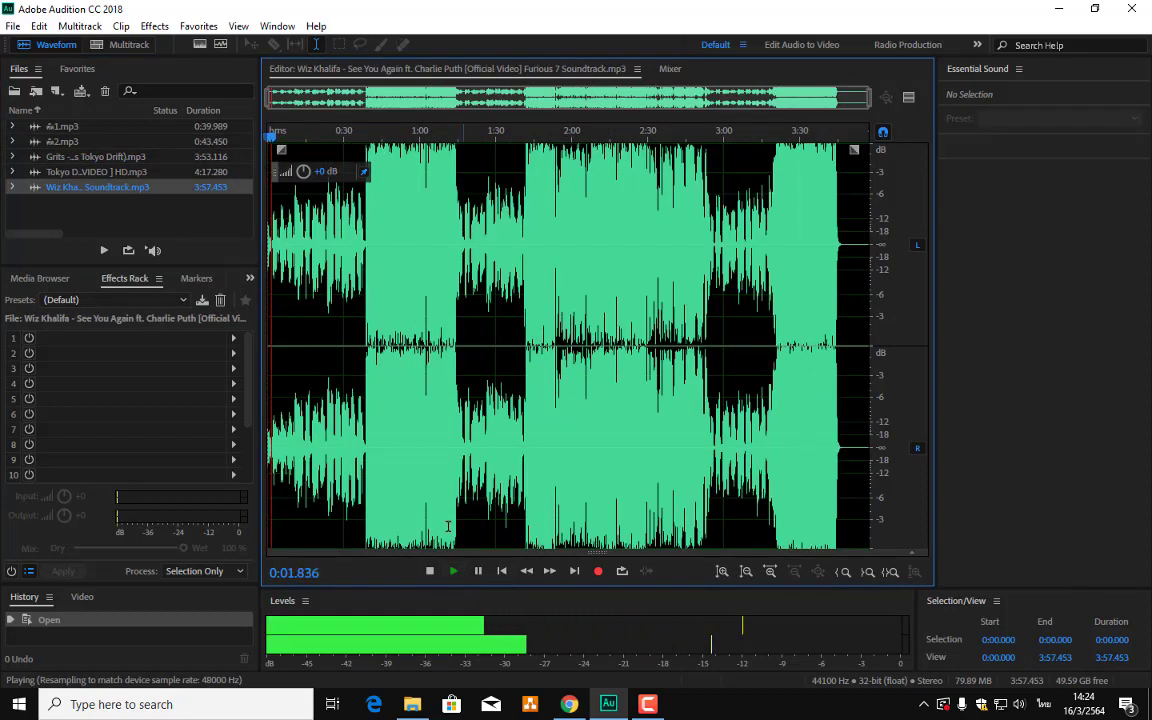
click(296, 244)
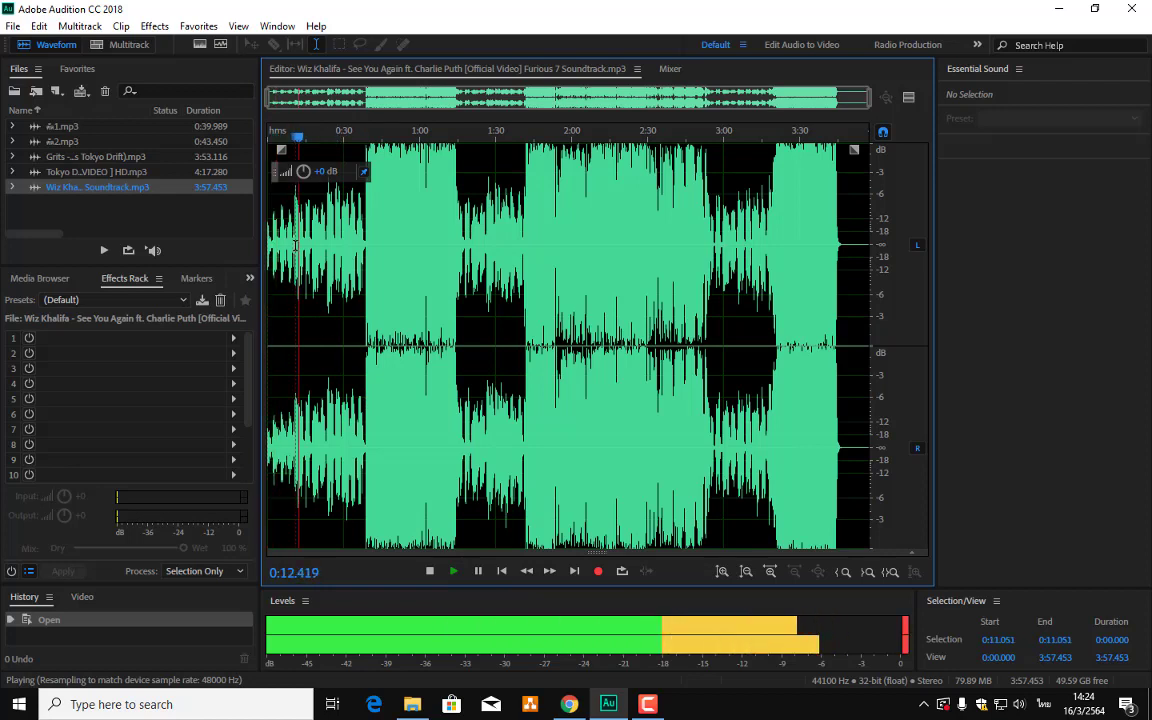
drag(296, 244, 464, 258)
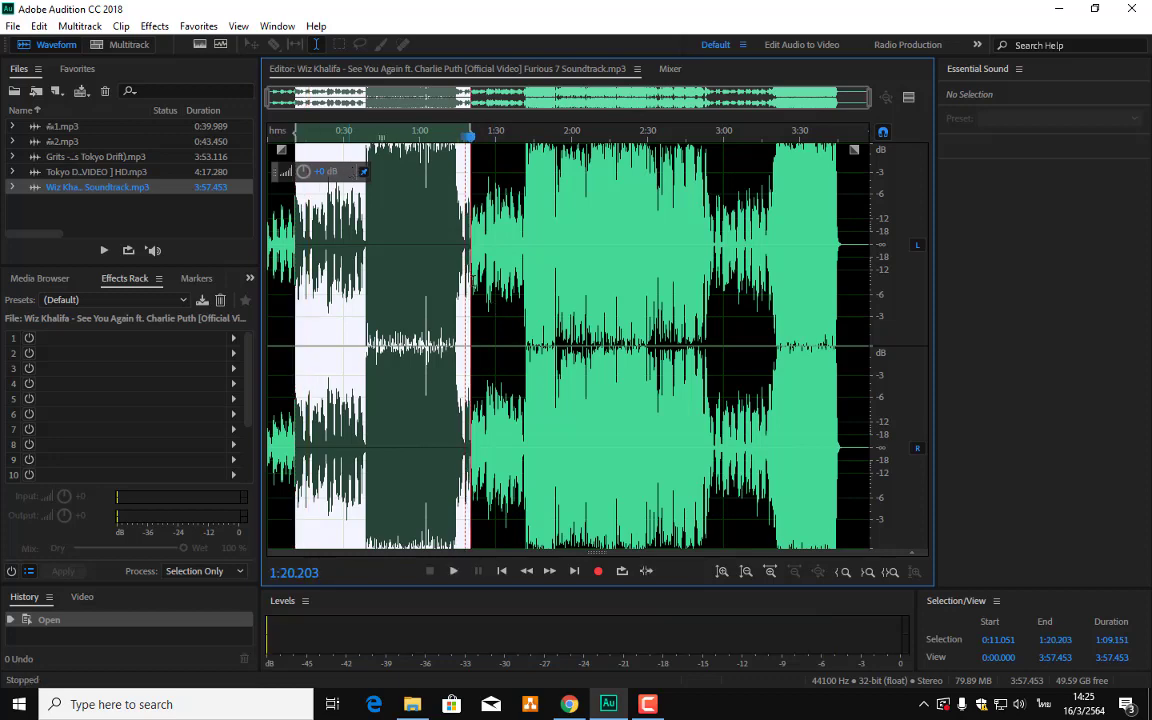
right_click(439, 350)
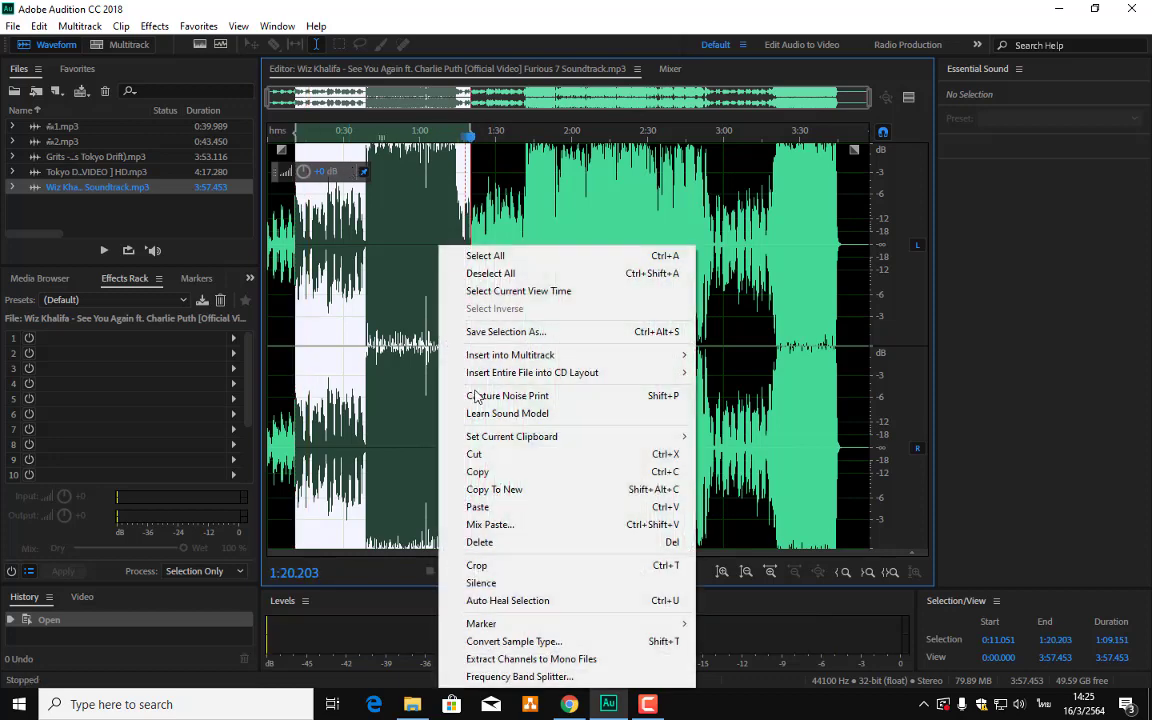
click(512, 492)
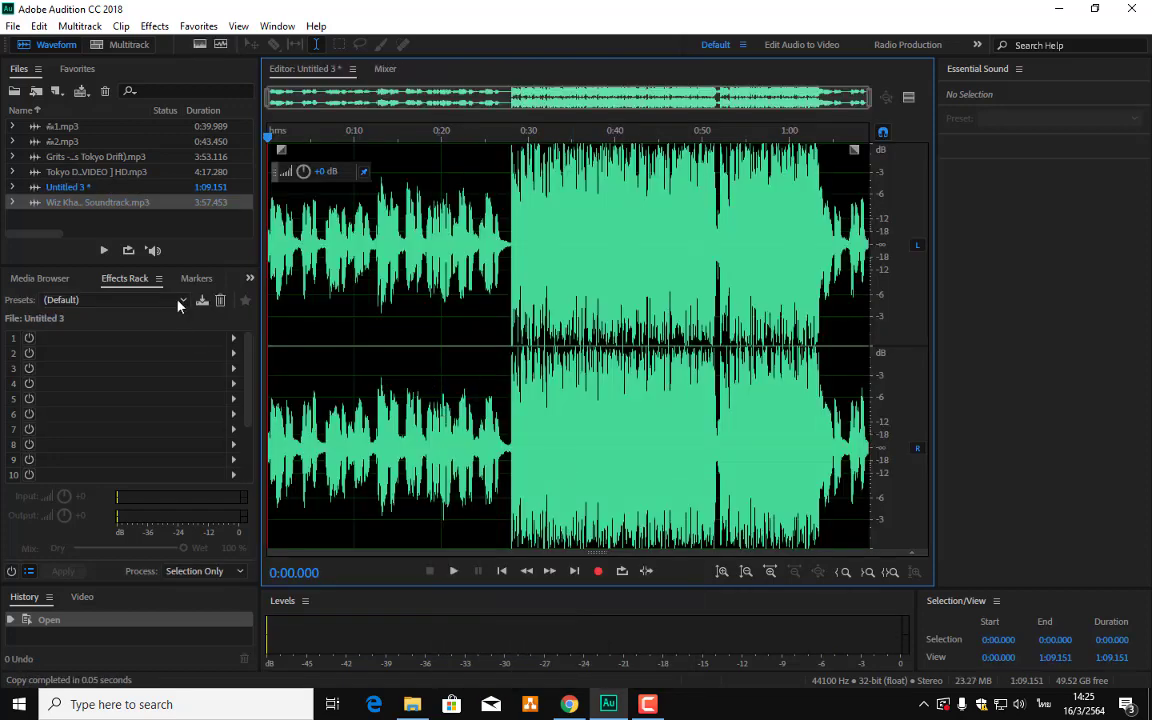
- Save the new See You Again clip in MP3 Audio format as ตัด3.mp3 in the Documents folder
click(108, 189)
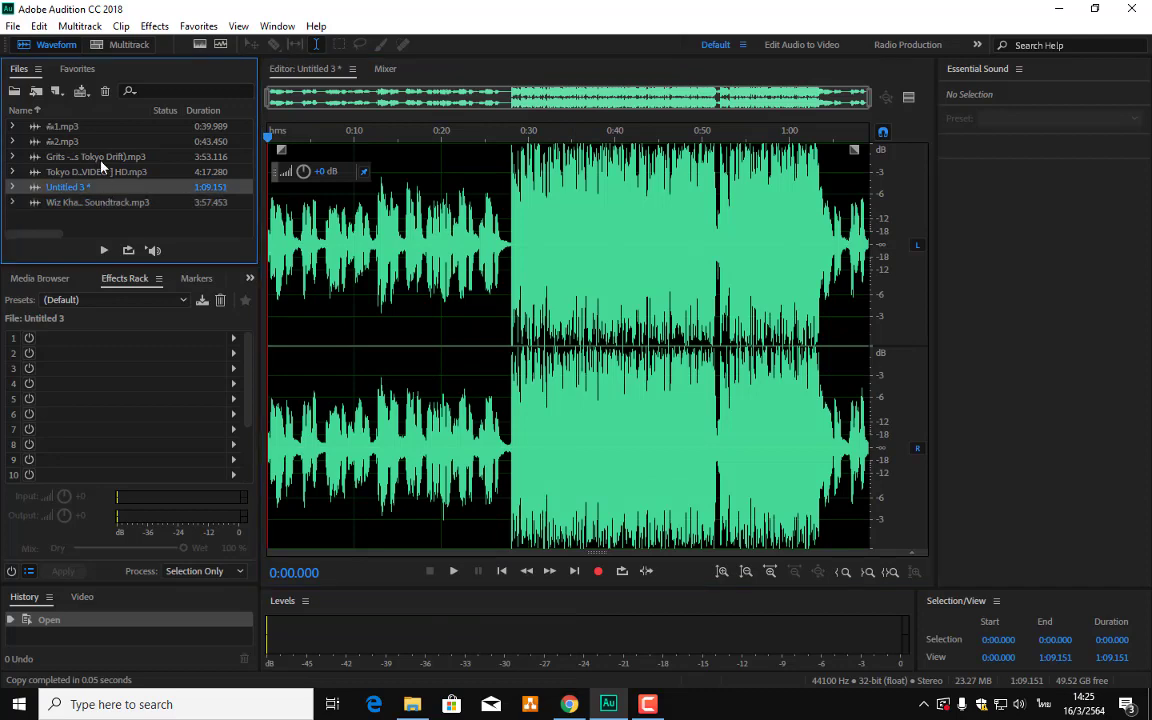
double_click(100, 158)
double_click(90, 187)
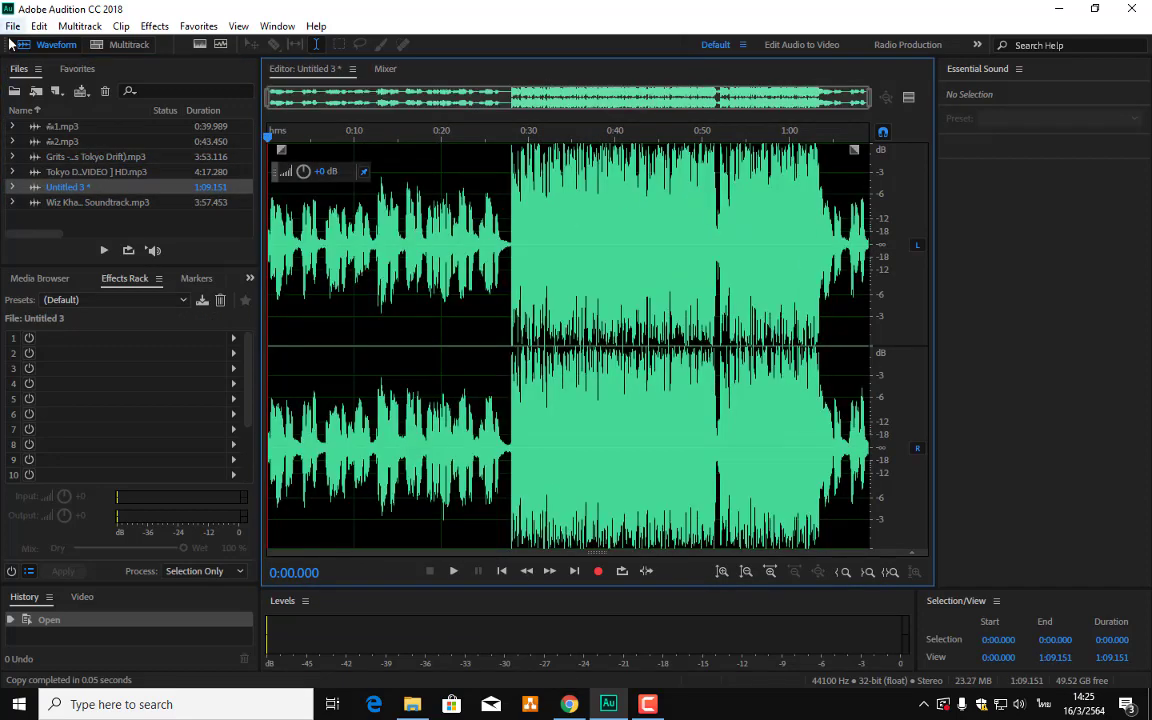
click(13, 26)
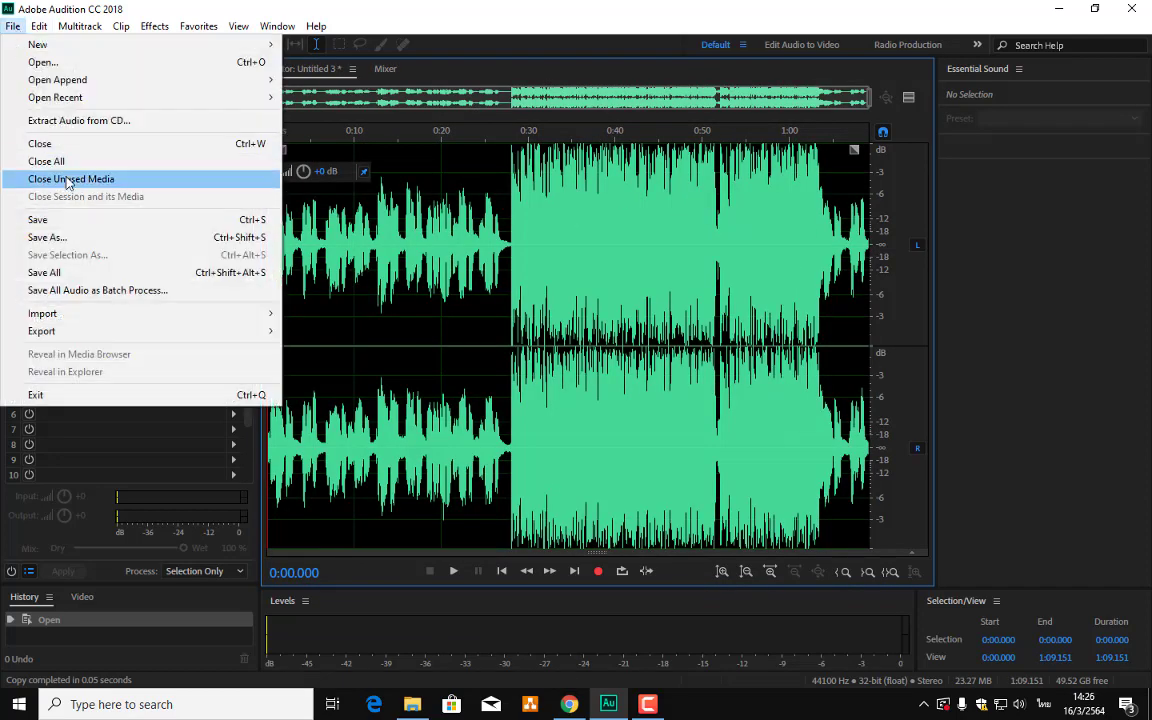
click(64, 241)
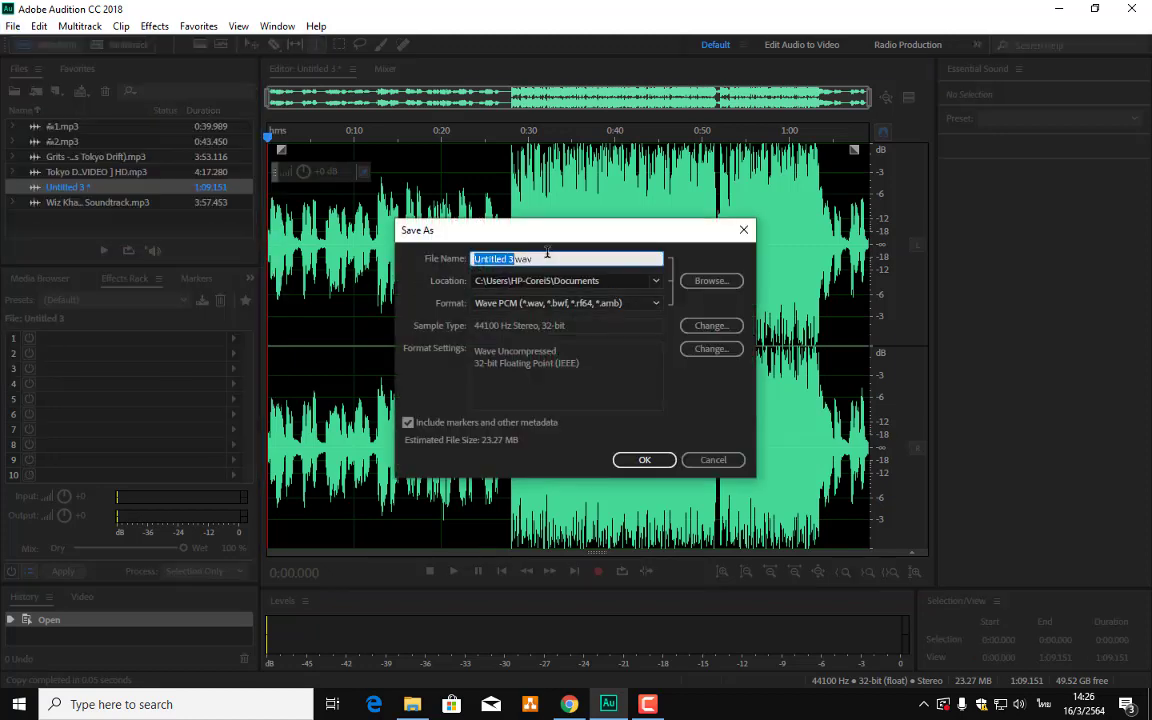
click(560, 303)
click(165, 481)
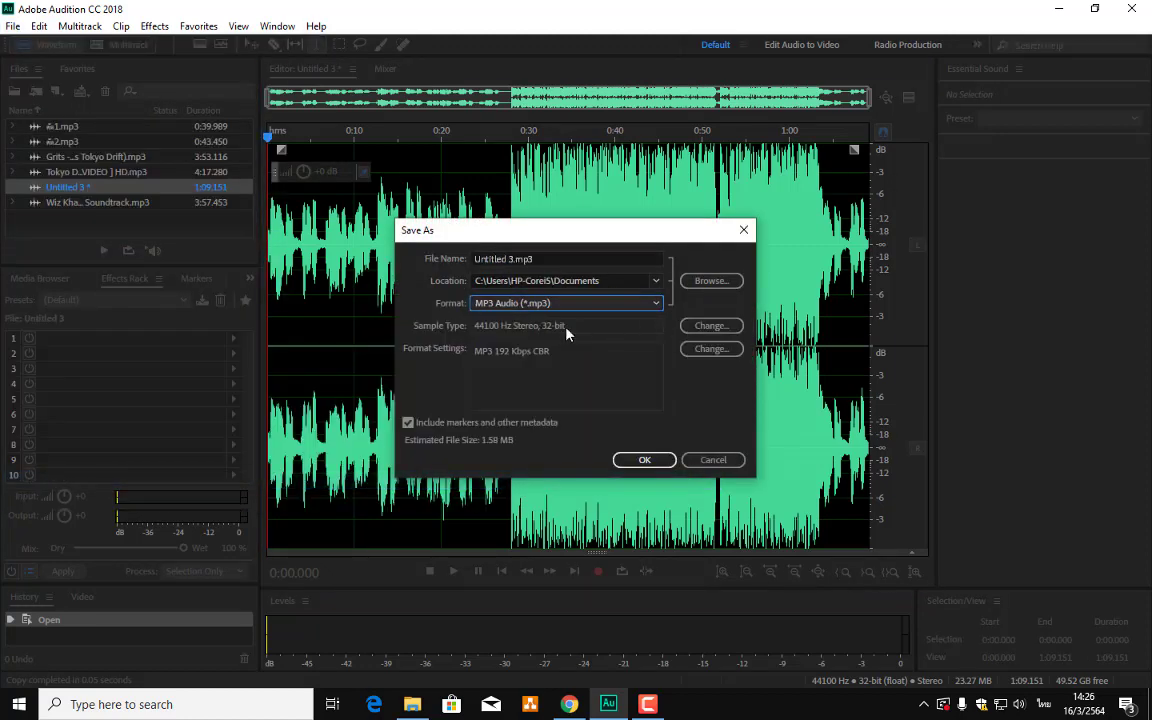
drag(514, 258, 480, 260)
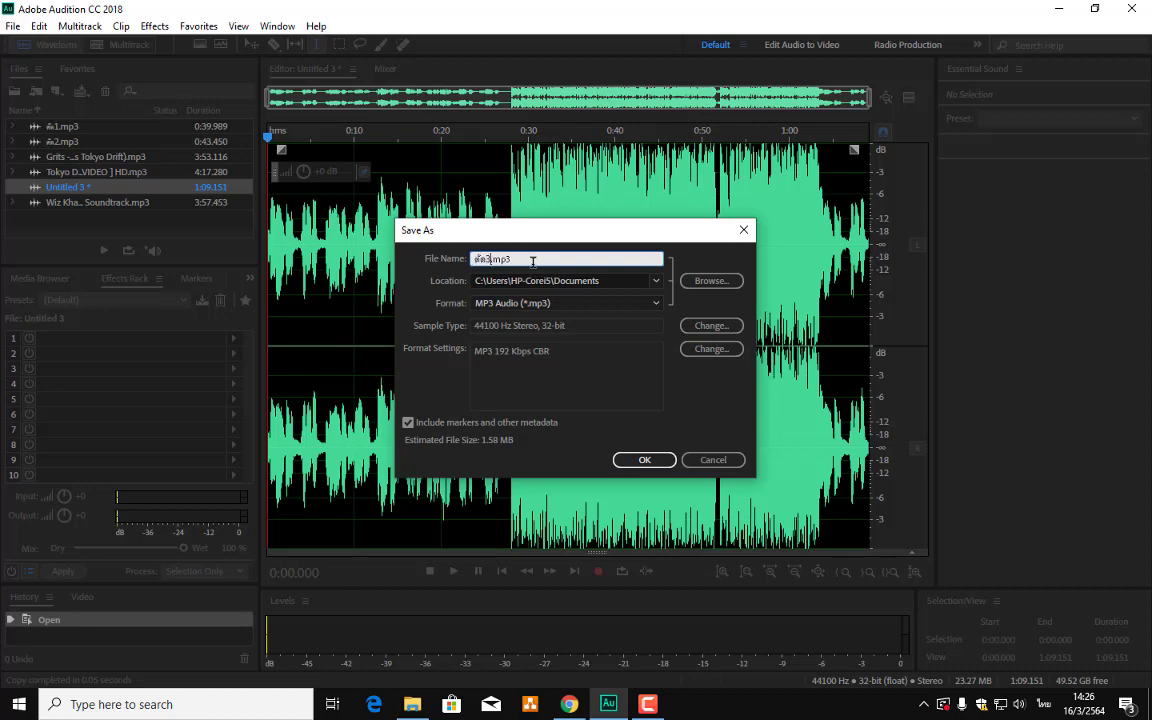
click(665, 460)
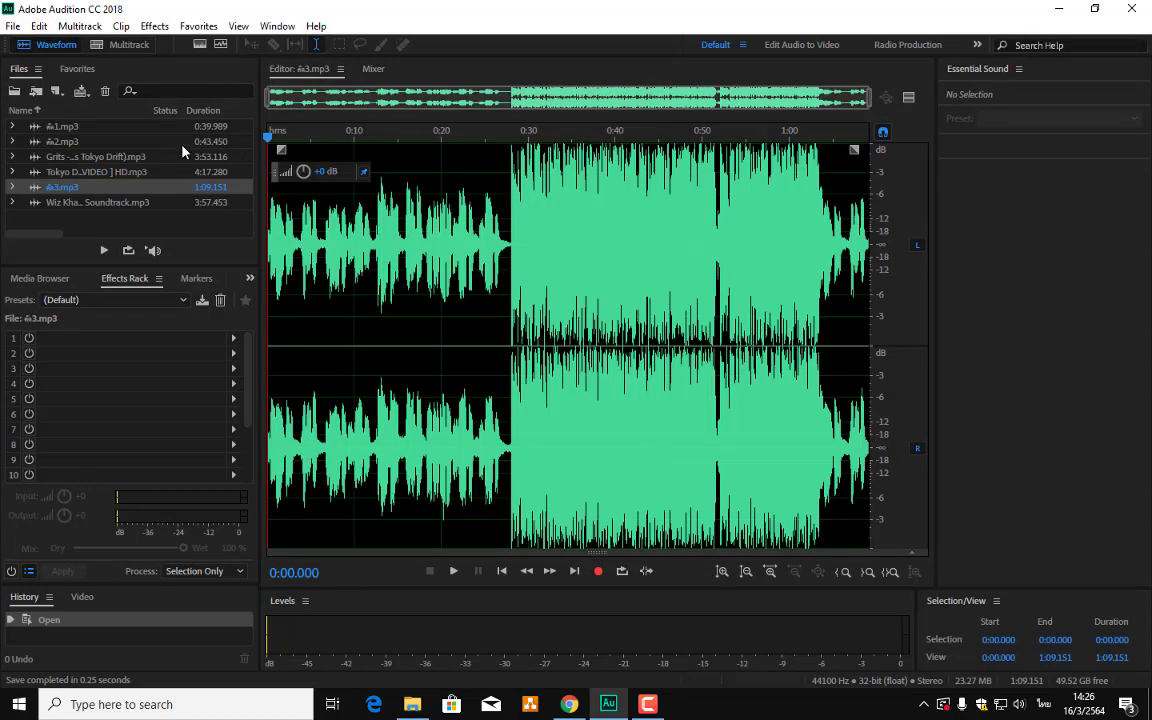
- Create a multitrack session named Mix plus the number of its parent folder, with a 48000 Hz sample rate
double_click(90, 157)
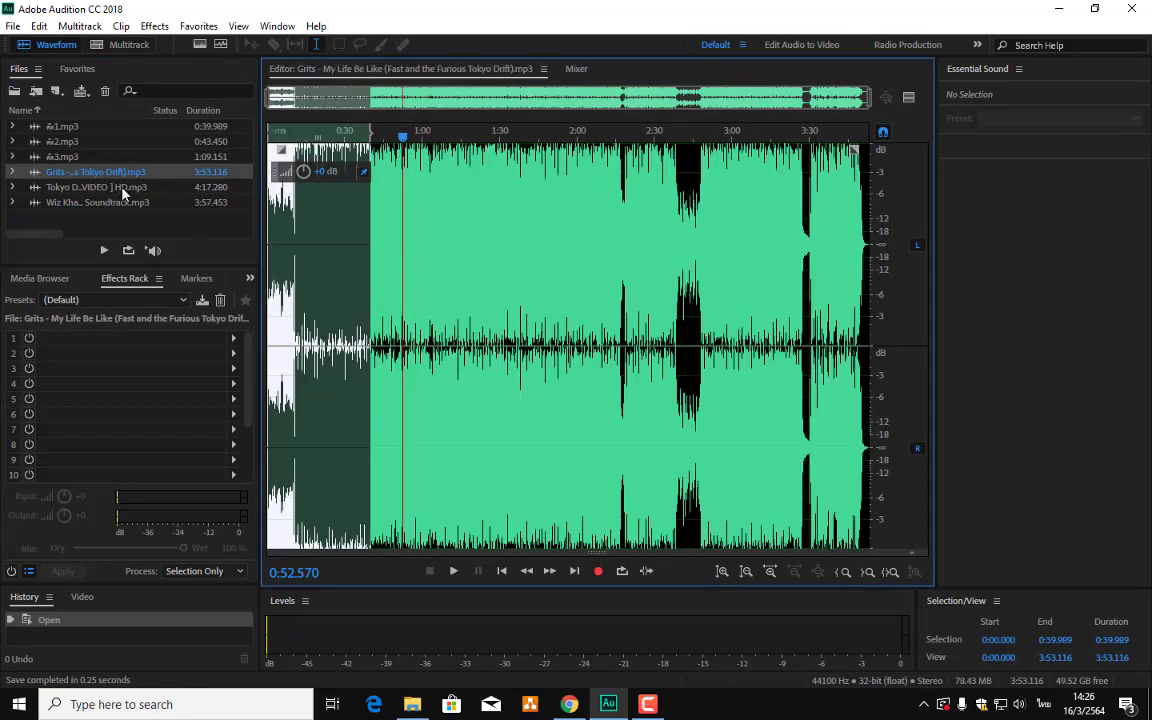
click(122, 46)
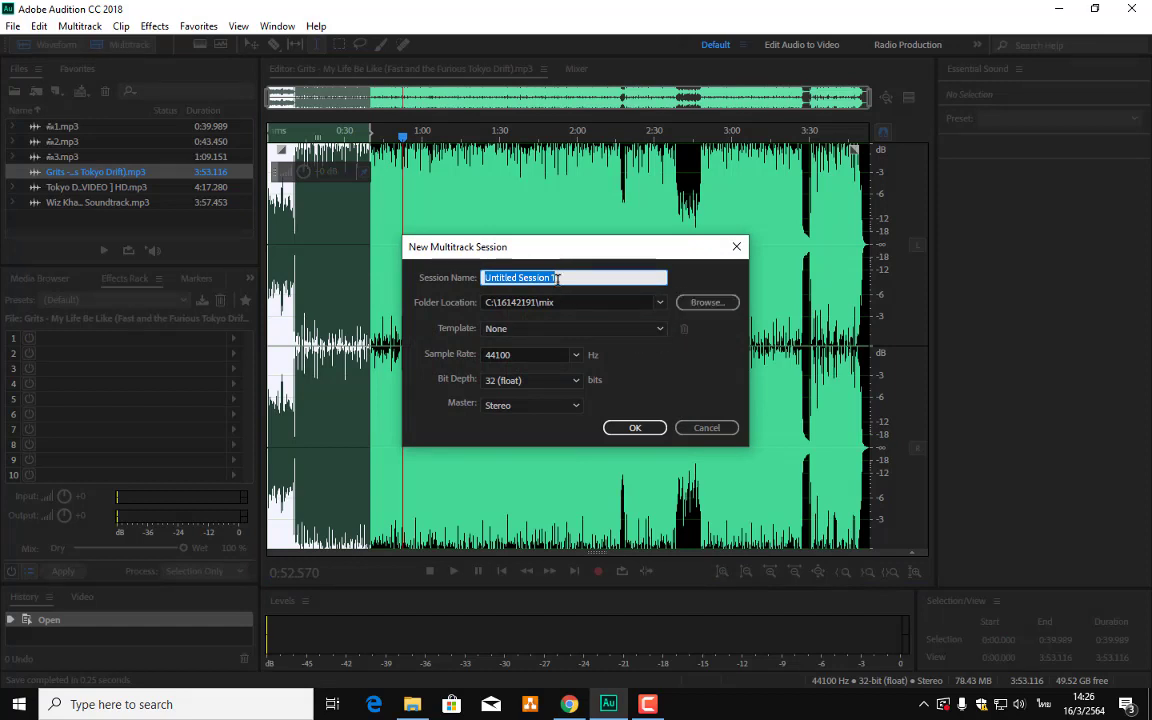
text(Mix16142191)
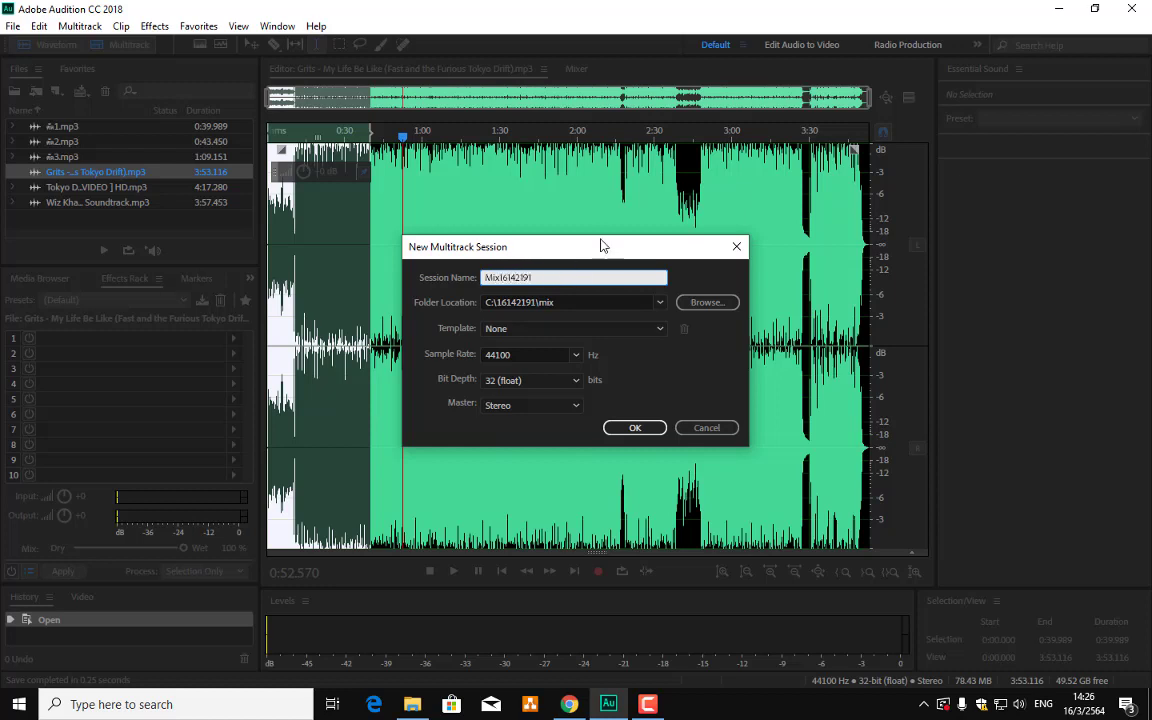
click(566, 351)
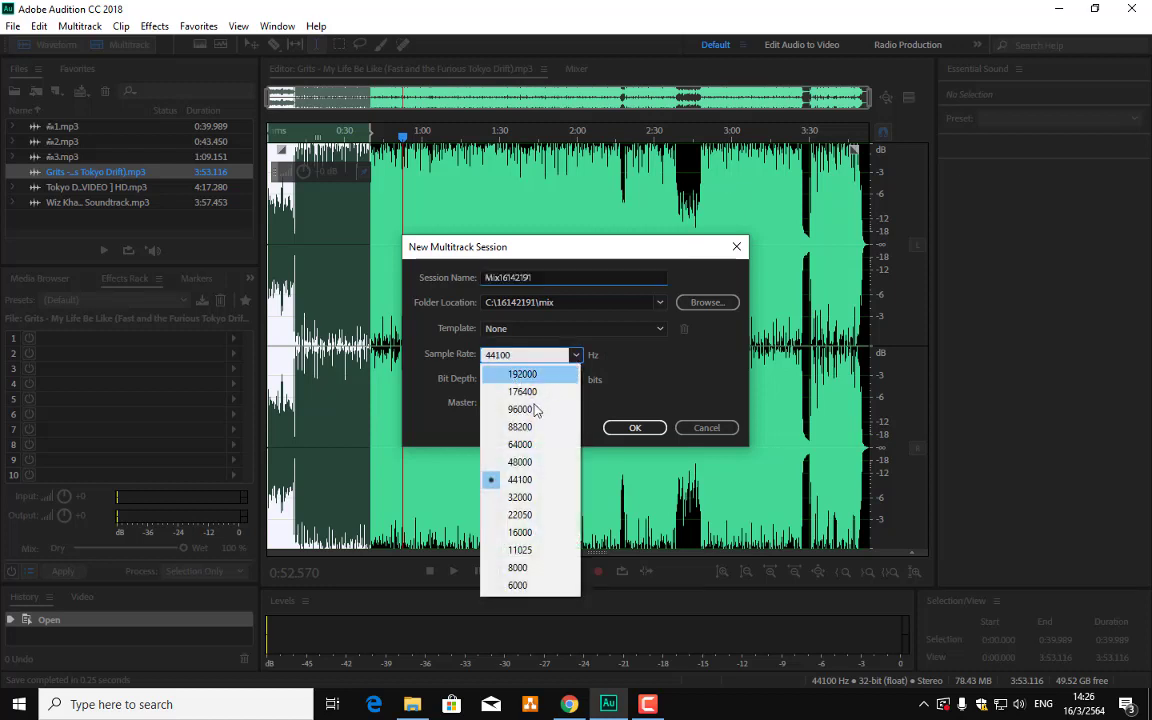
click(522, 462)
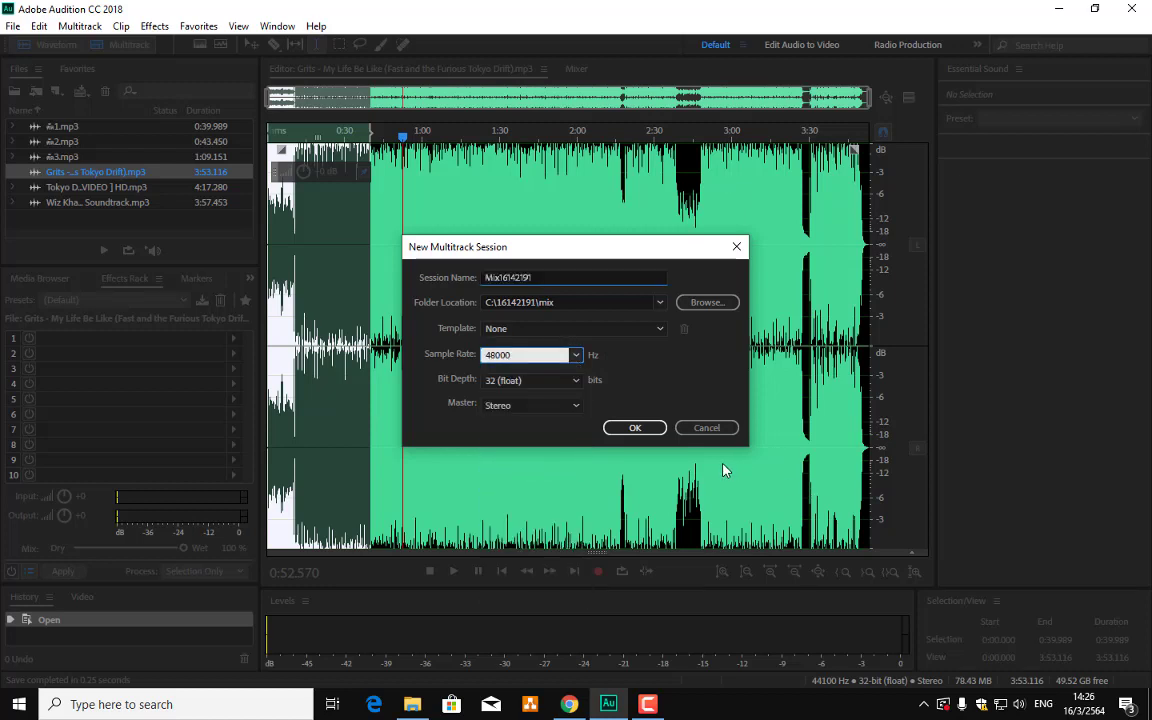
click(632, 428)
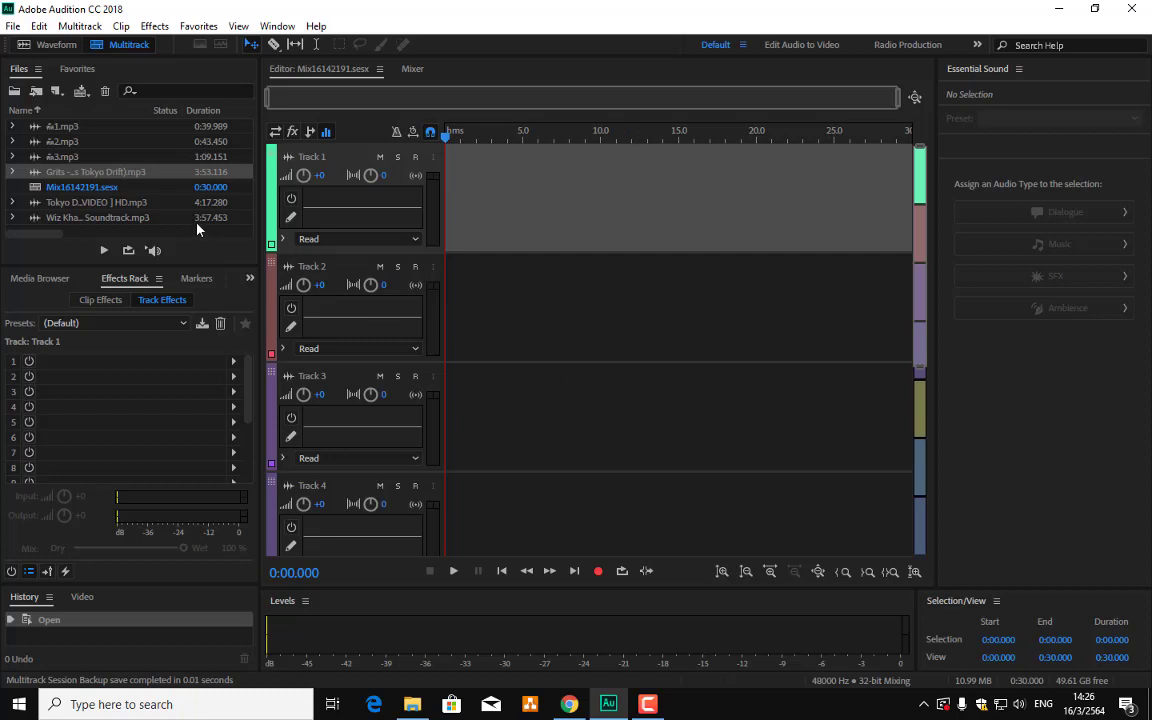
- Place the saved See You Again clip, ตัด3.mp3, at the start of Track 1
click(57, 157)
click(78, 128)
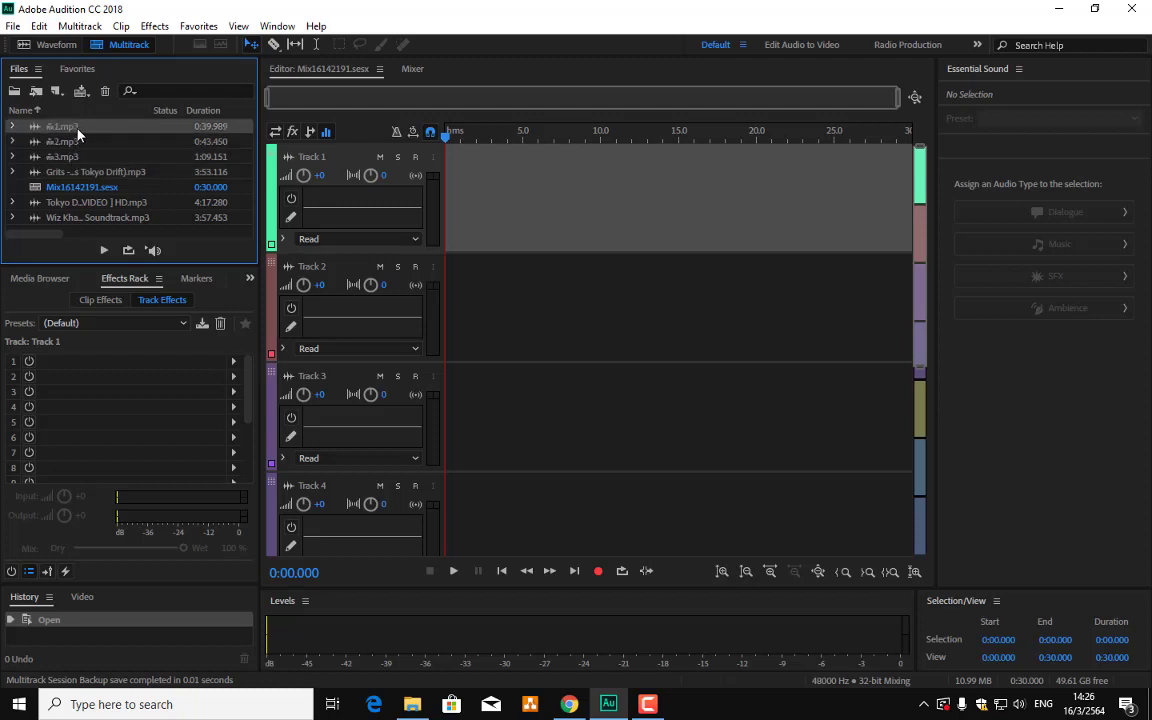
shift+click(62, 157)
drag(62, 157, 442, 183)
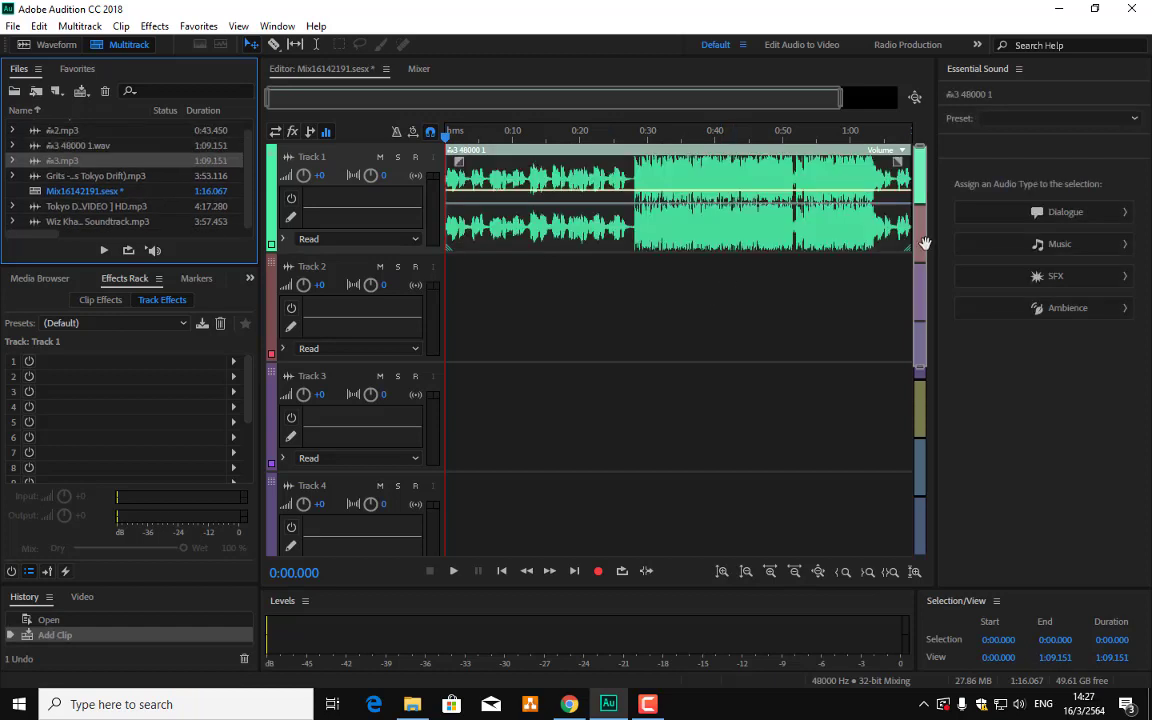
- Add ตัด2.mp3 and then ตัด1.mp3 end to end after the first clip on Track 1
drag(504, 90, 686, 107)
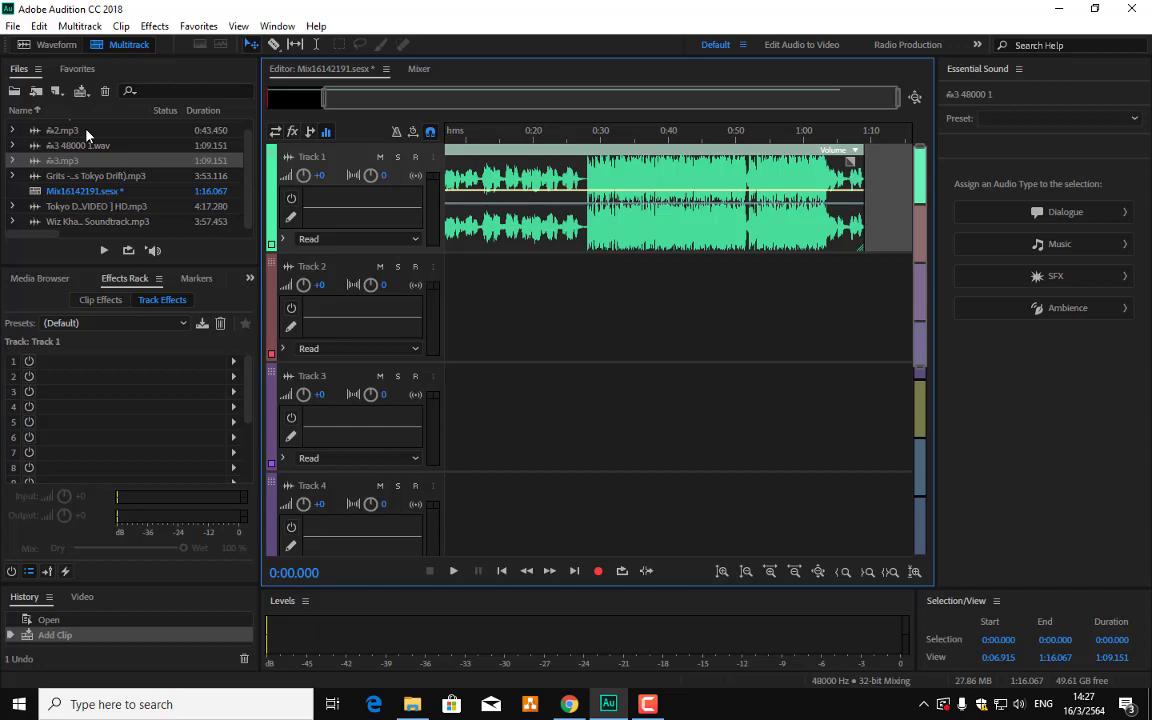
drag(86, 134, 870, 215)
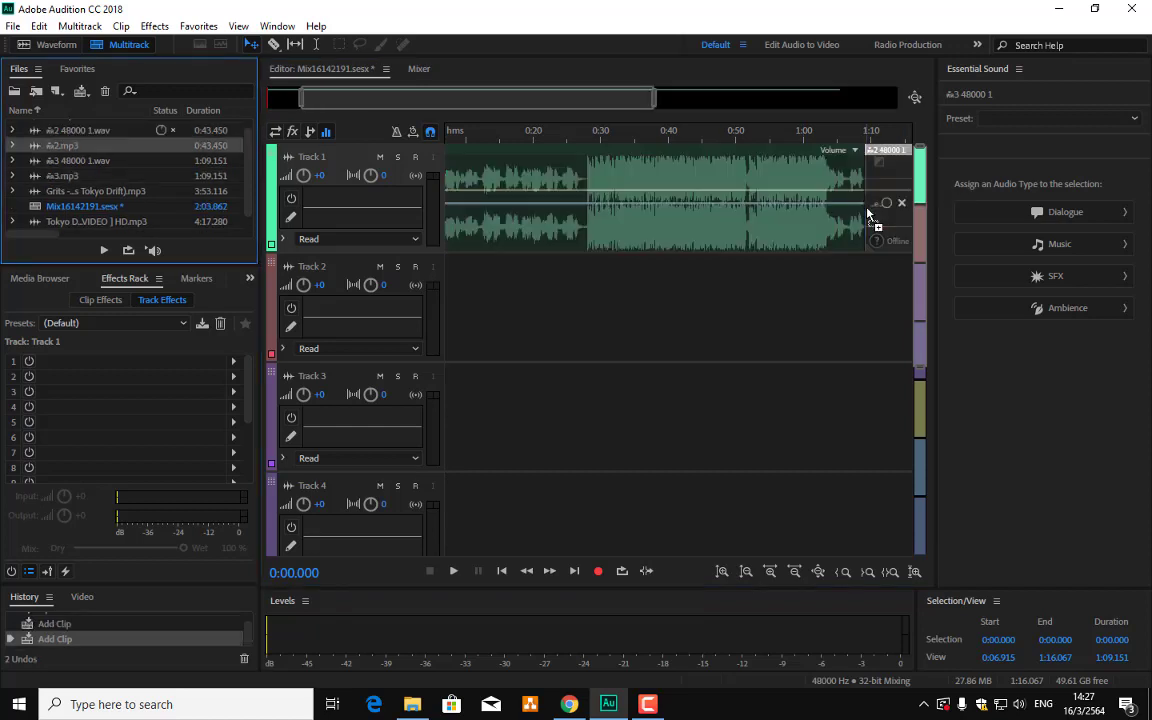
drag(628, 103, 945, 121)
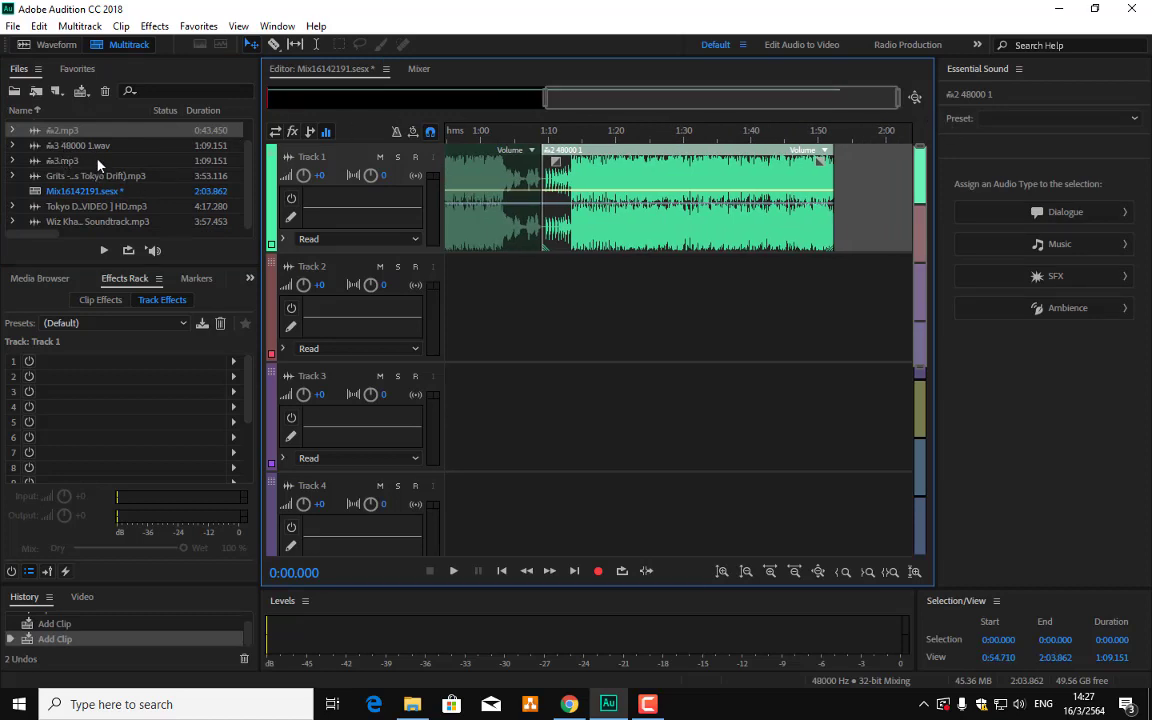
scroll(86, 141, up, 1)
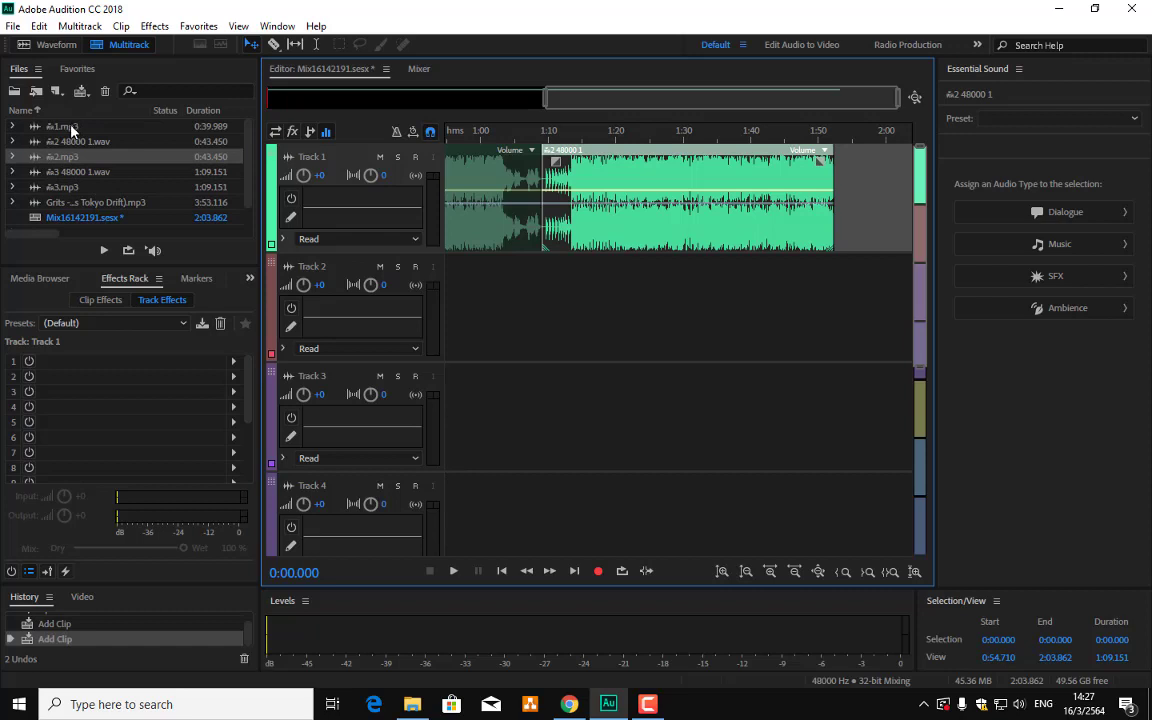
drag(70, 130, 840, 214)
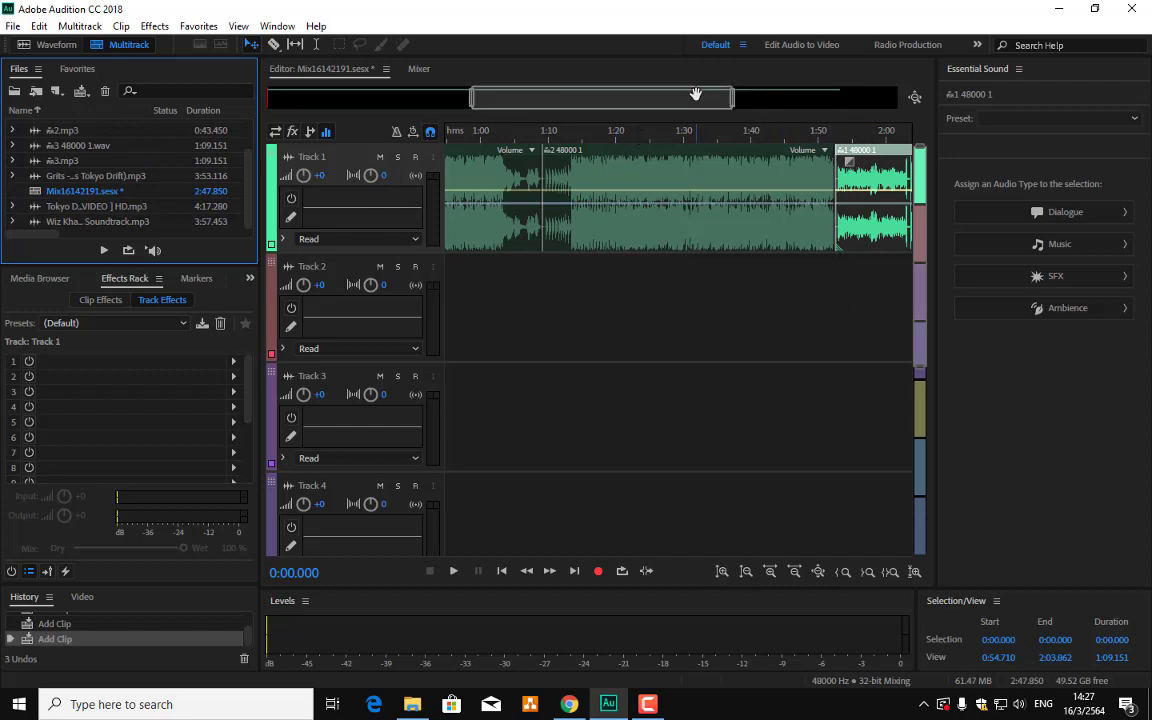
- Play the assembled mix from the beginning and select its first clip
drag(694, 95, 485, 97)
click(454, 572)
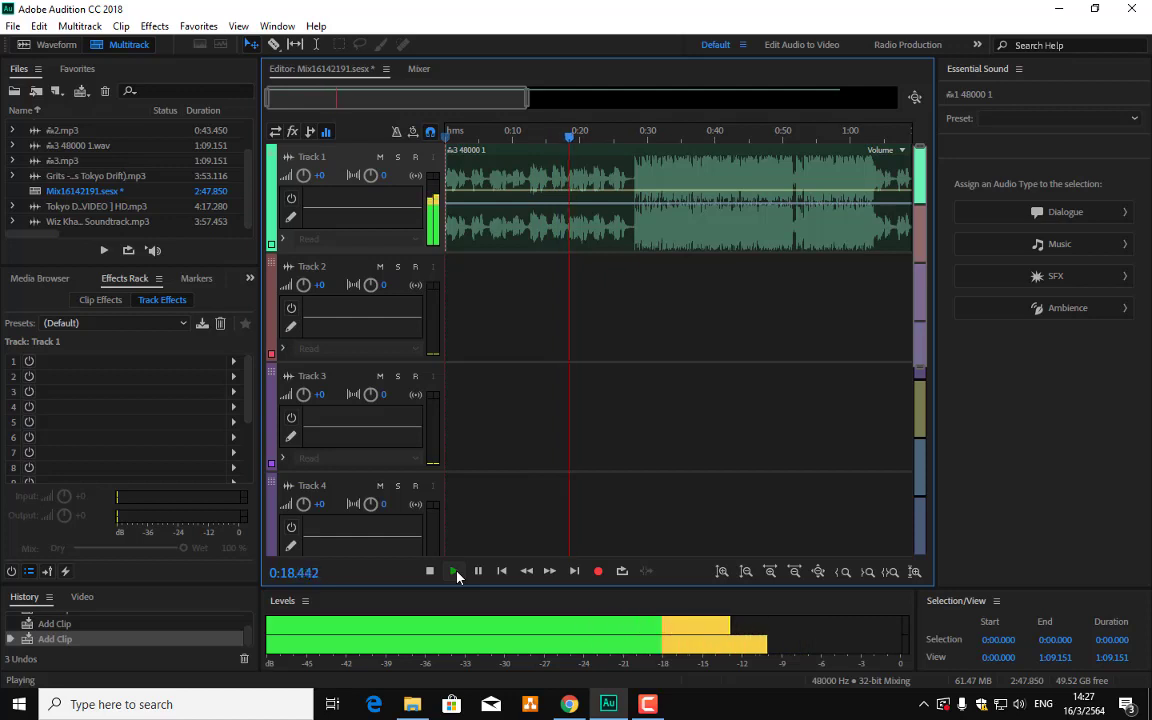
click(566, 213)
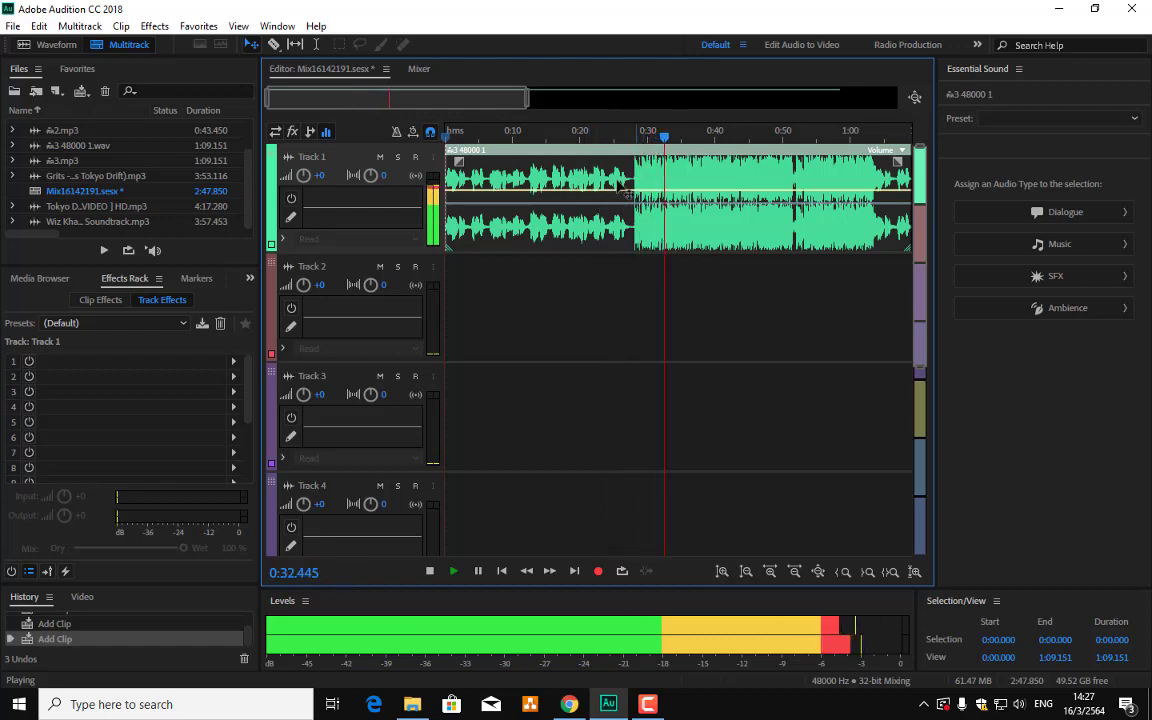
- Add volume keyframes that fade the end of the first clip from about 1:04 down to about -5 dB, and pause playback
drag(501, 96, 596, 121)
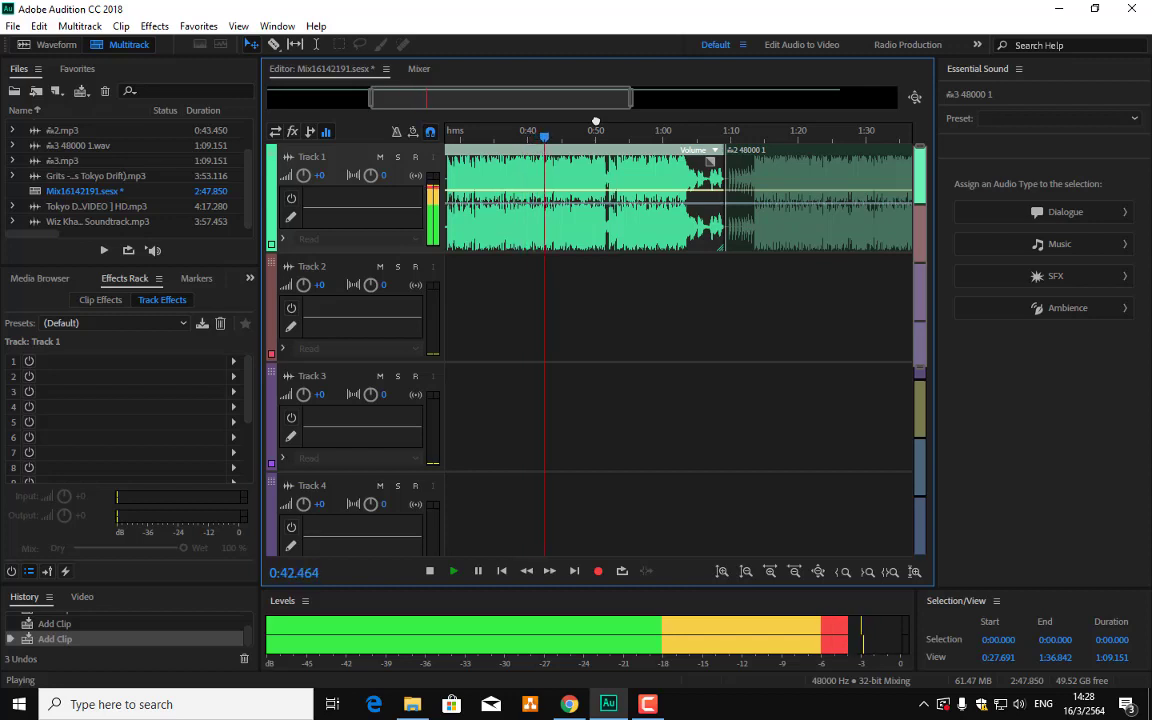
drag(596, 121, 593, 139)
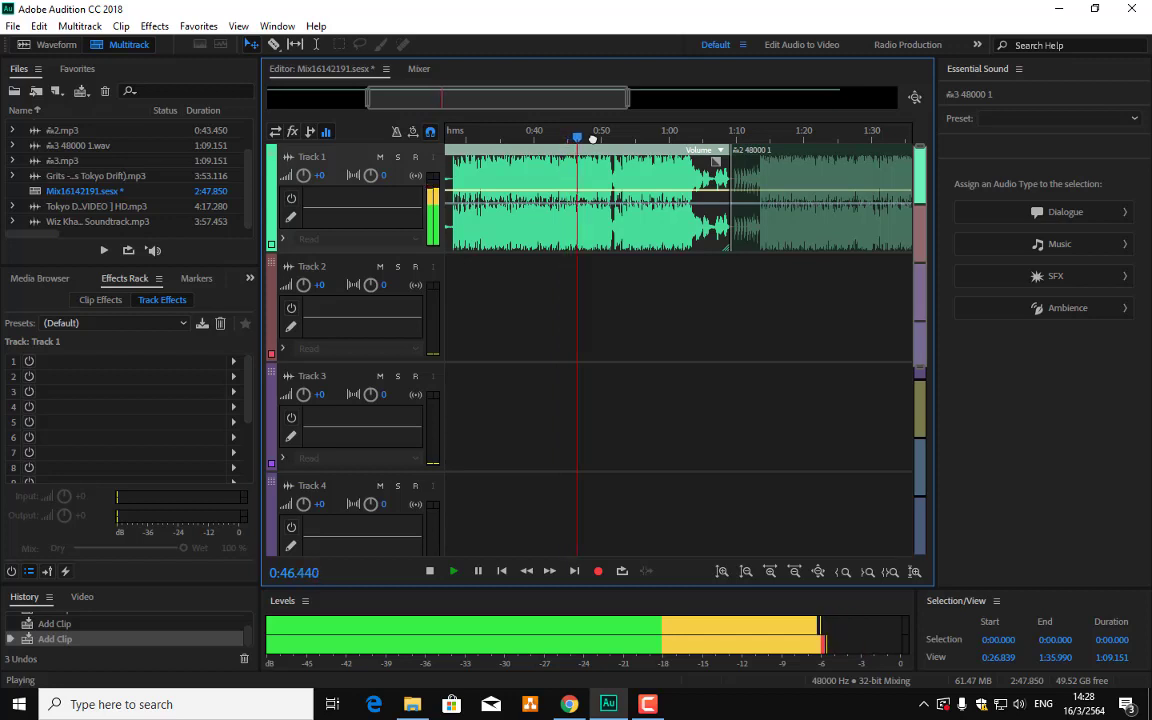
click(694, 191)
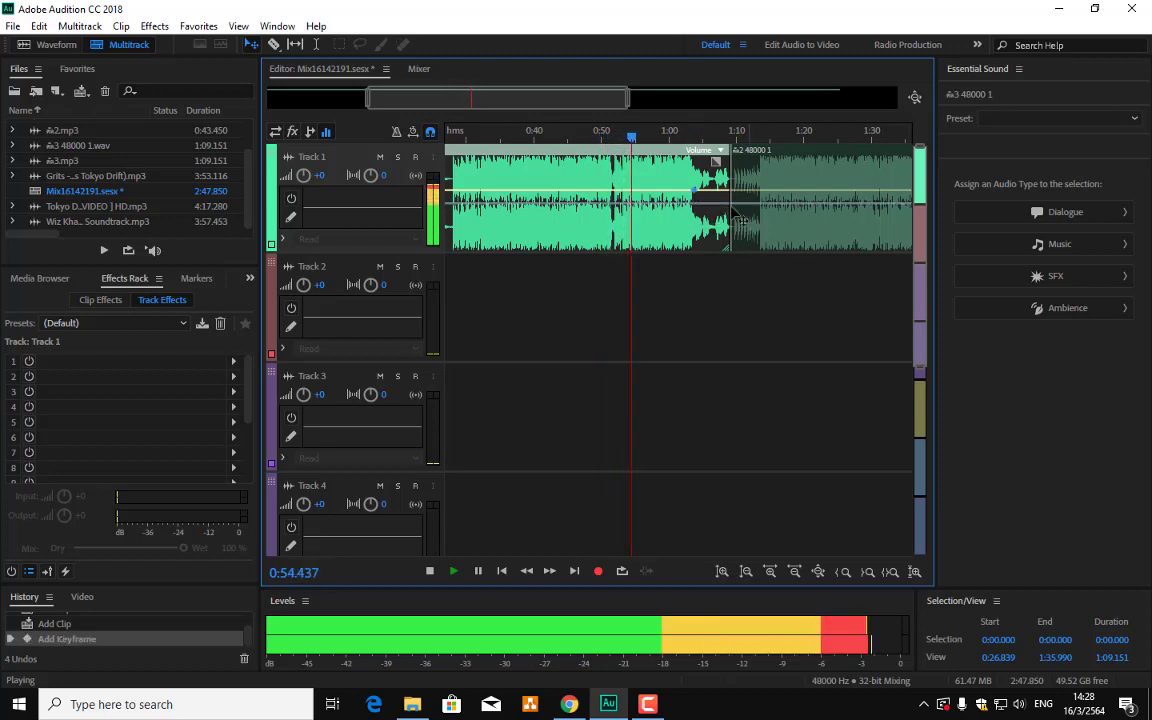
drag(722, 197, 721, 206)
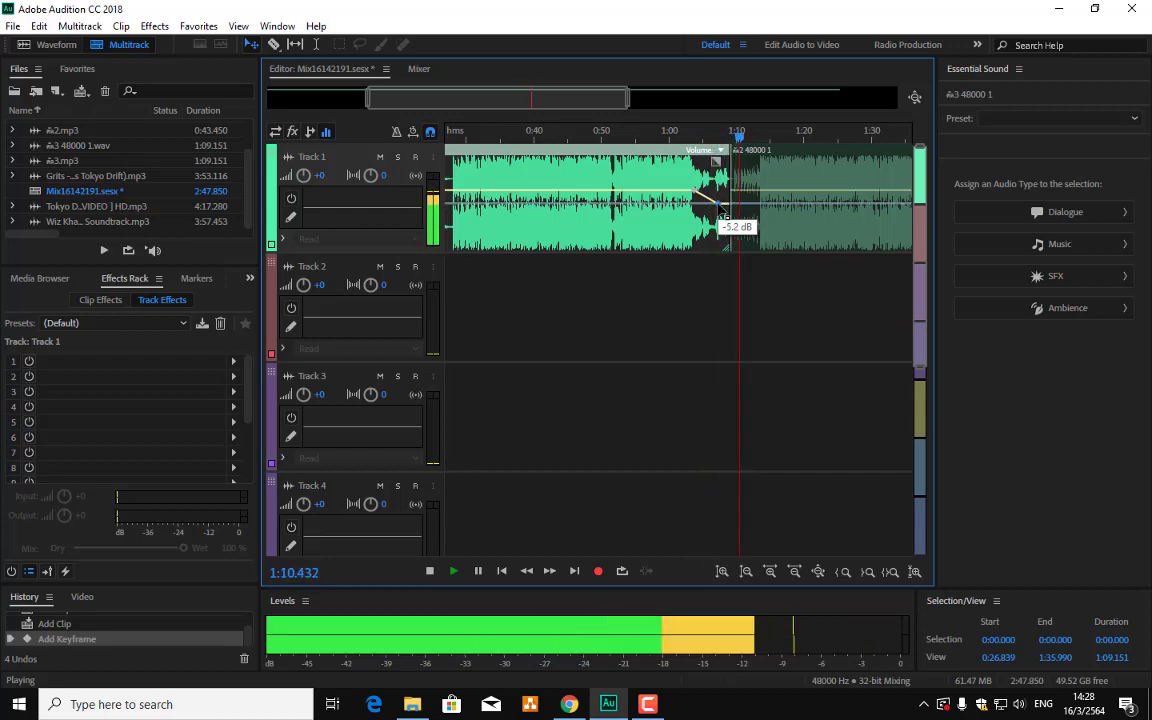
drag(719, 206, 720, 209)
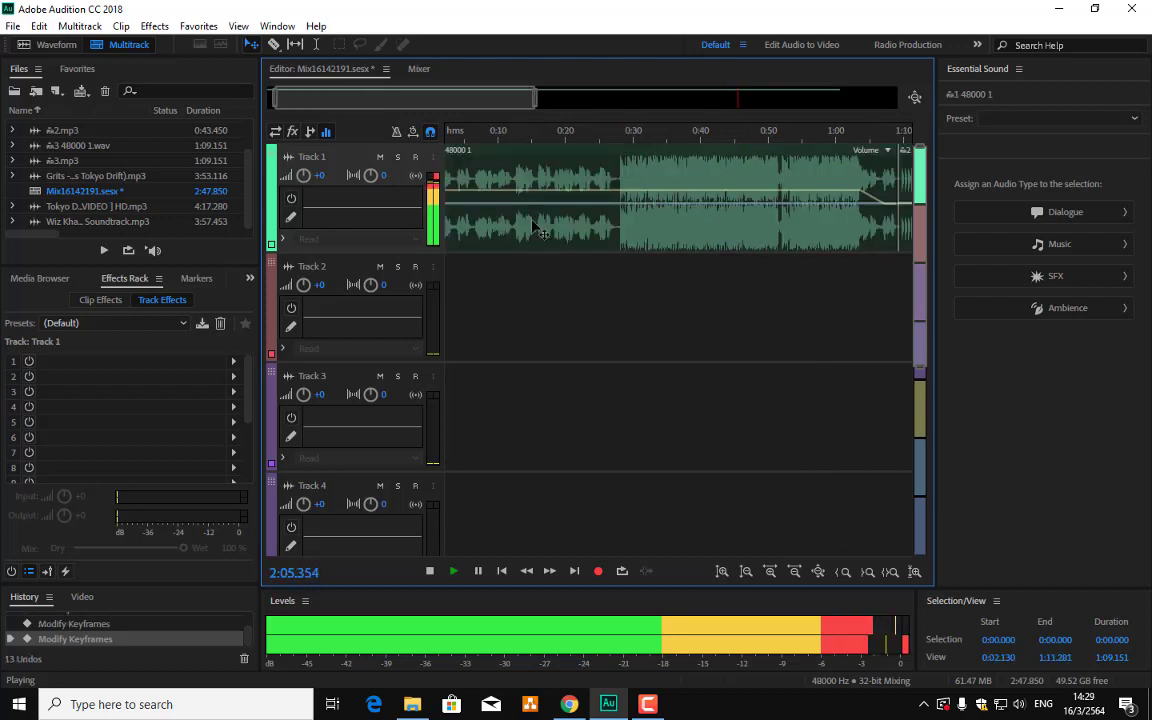
click(479, 572)
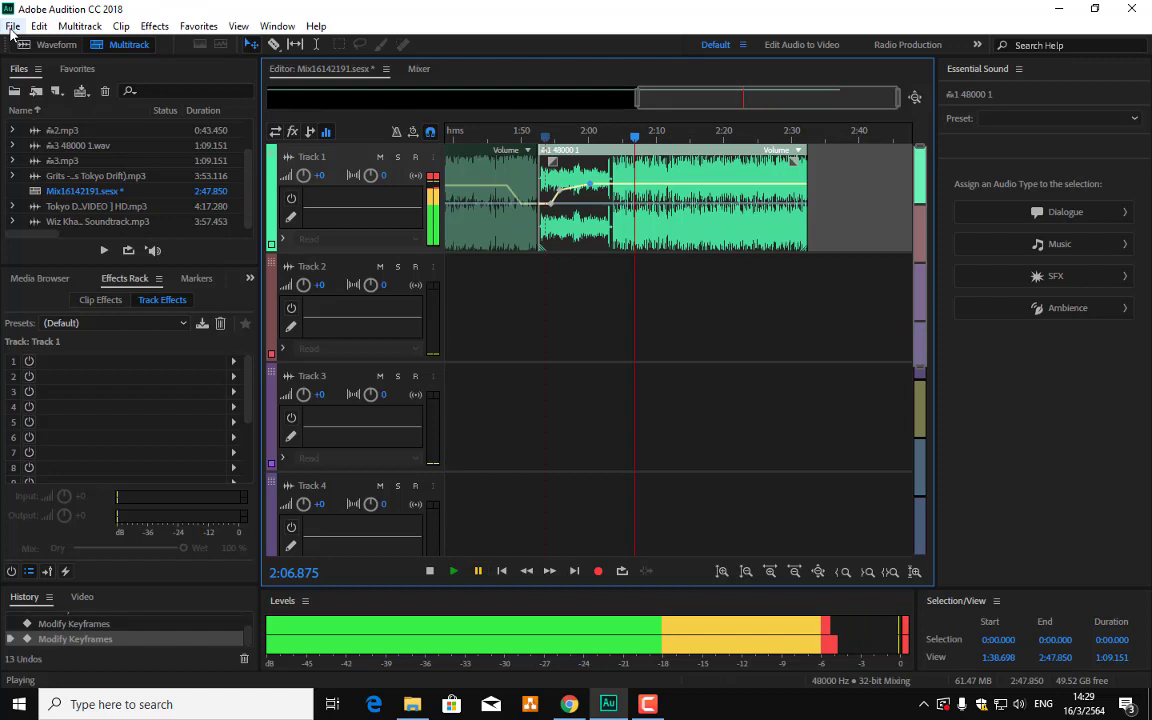
- Start a mixdown export of the entire session and name the file mix plus the parent folder's number
click(12, 27)
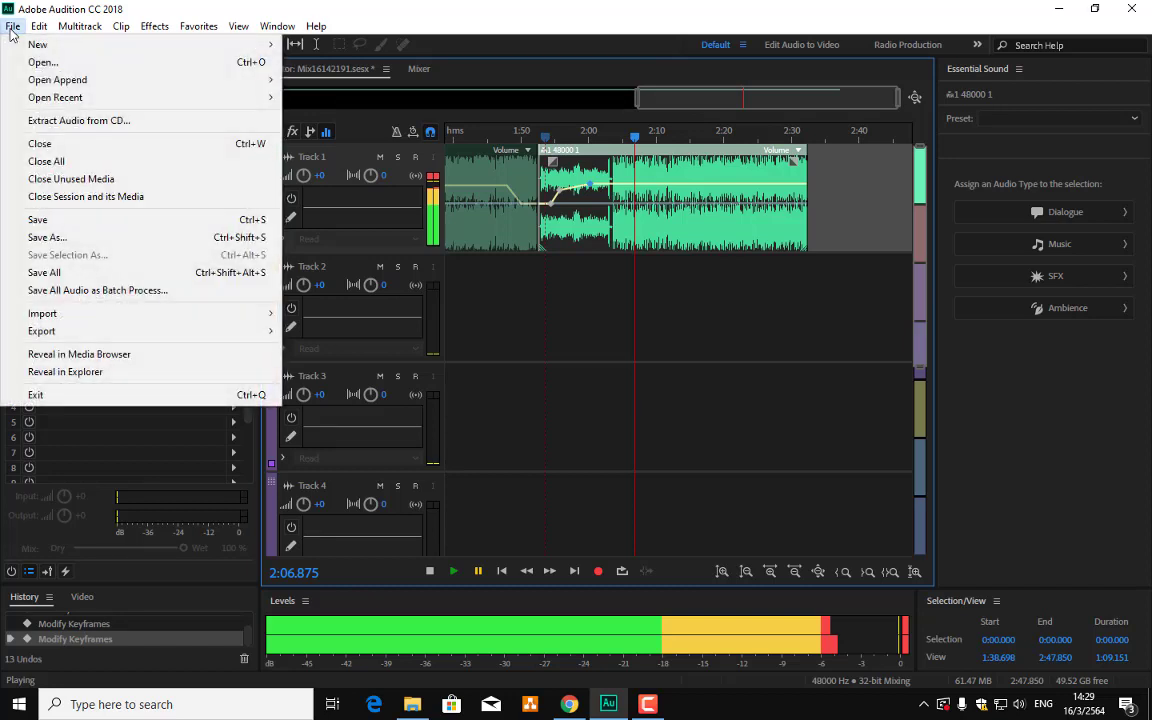
mouse_move(100, 337)
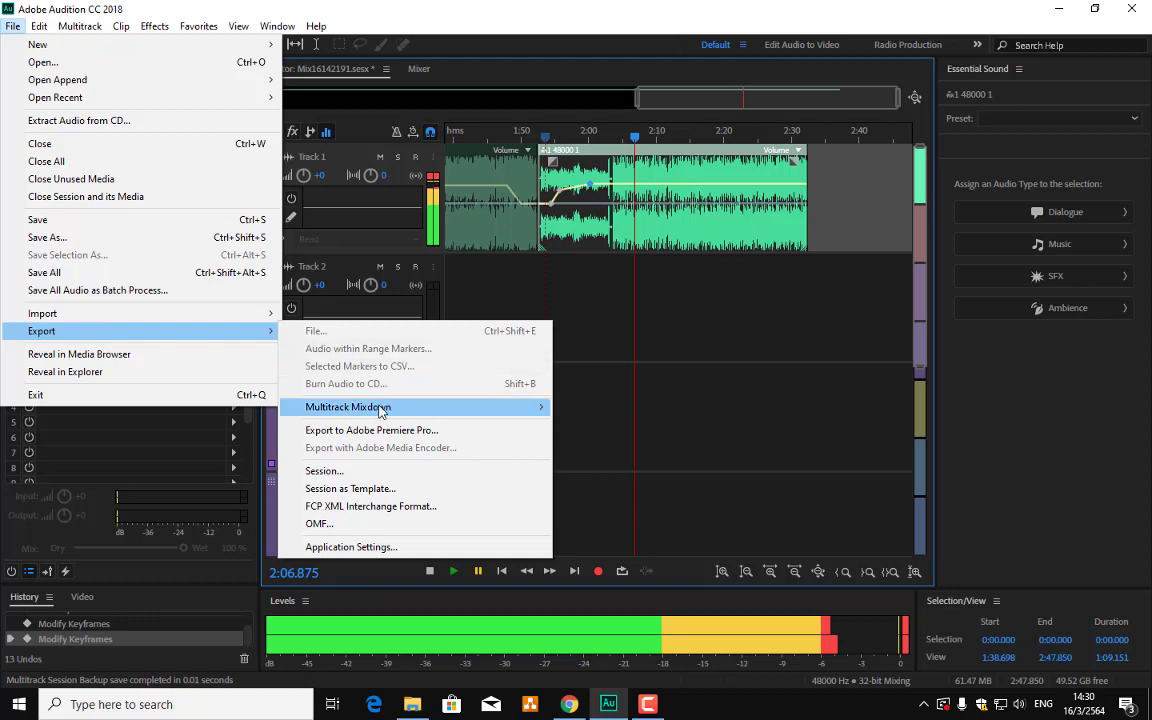
mouse_move(386, 416)
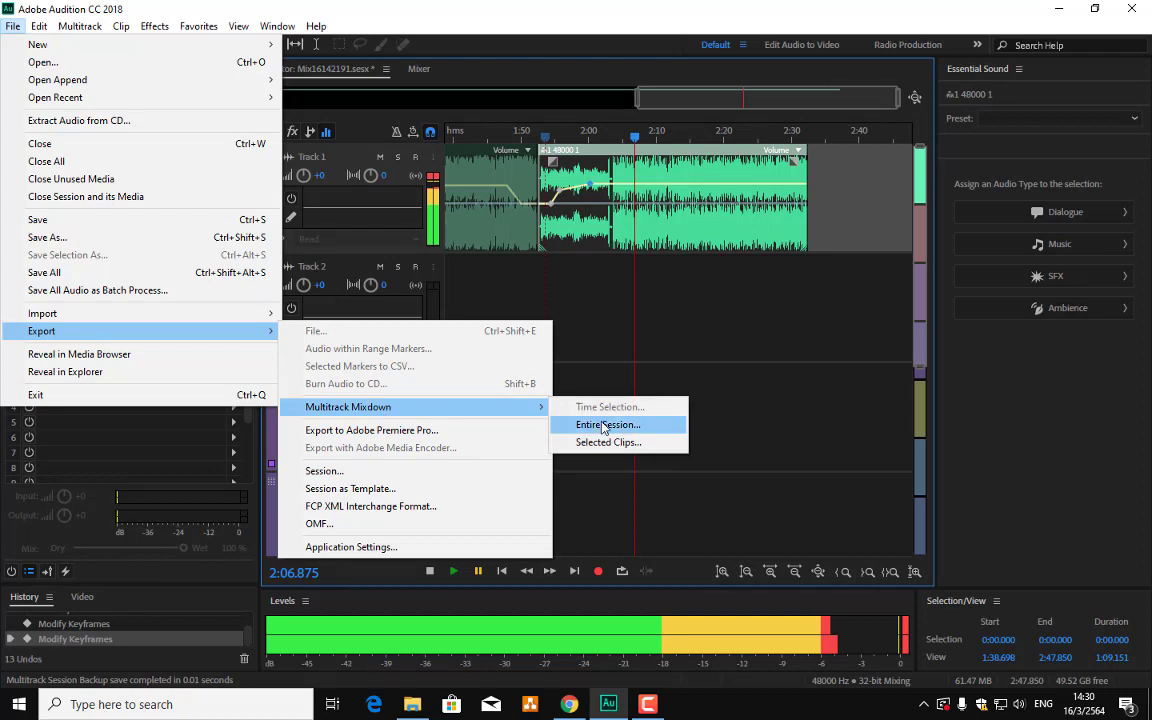
click(580, 425)
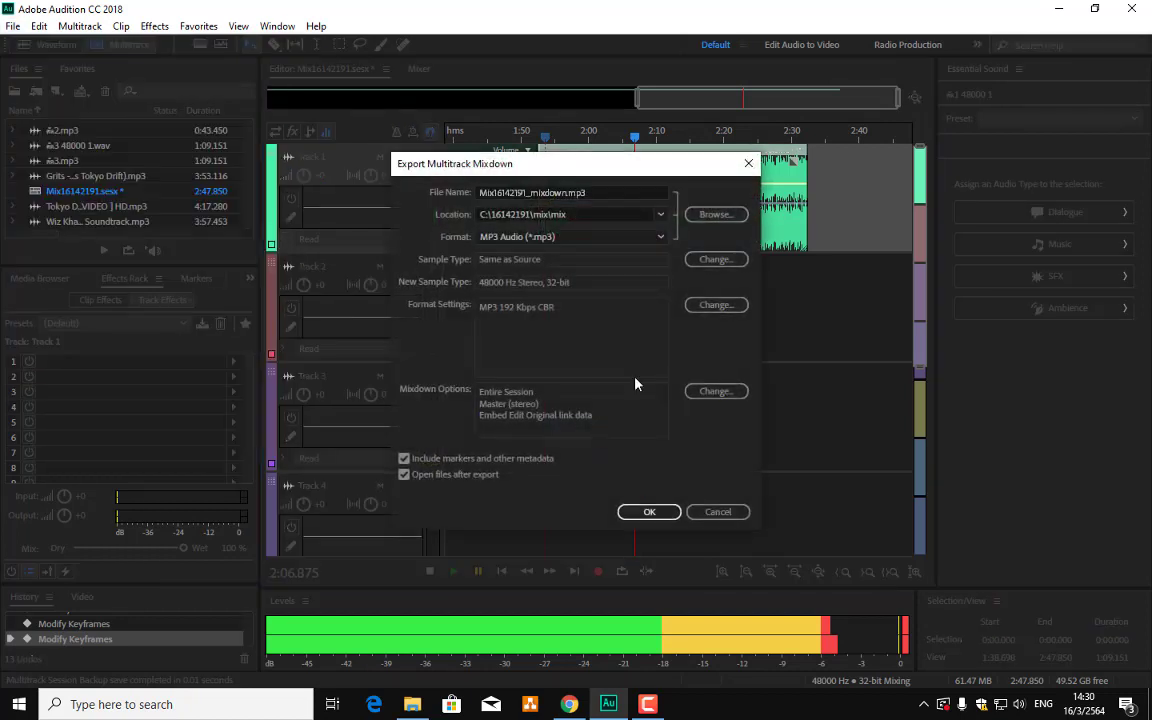
click(568, 193)
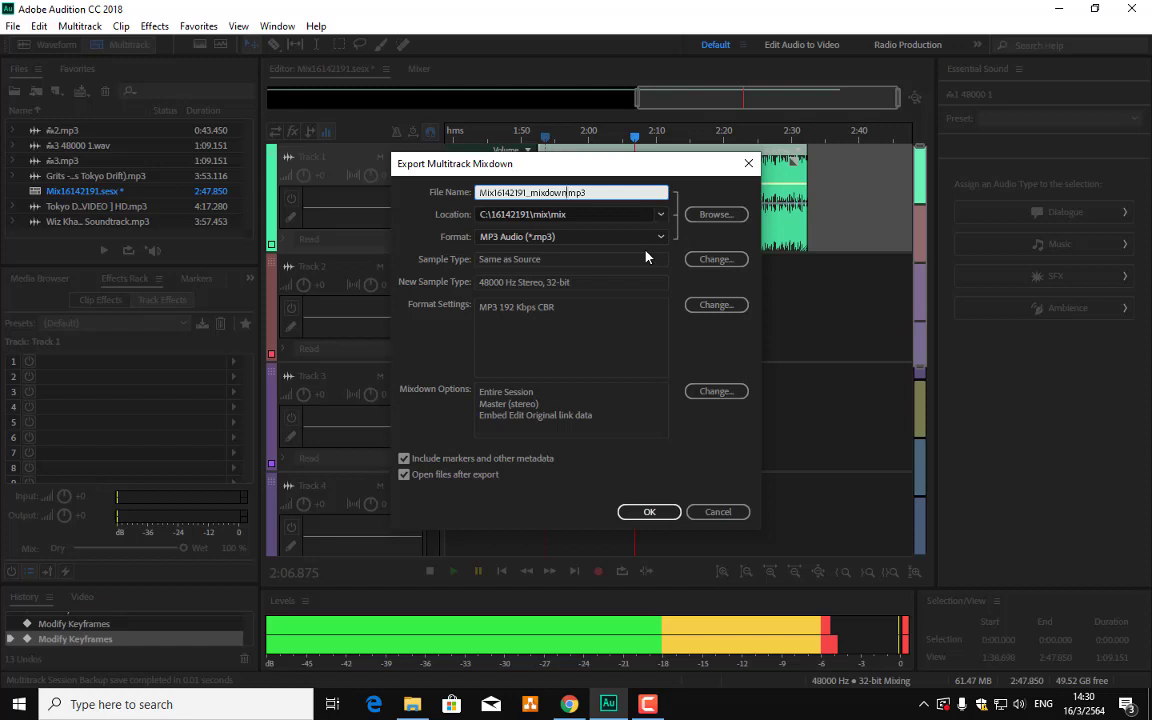
key(BackSpace)
key(BackSpace)
key(BackSpace)
key(BackSpace)
key(BackSpace)
key(BackSpace)
key(BackSpace)
key(BackSpace)
key(BackSpace)
key(BackSpace)
key(BackSpace)
key(BackSpace)
key(BackSpace)
key(BackSpace)
key(BackSpace)
key(BackSpace)
key(BackSpace)
key(BackSpace)
key(BackSpace)
text(mu)
key(BackSpace)
text(ix16142)
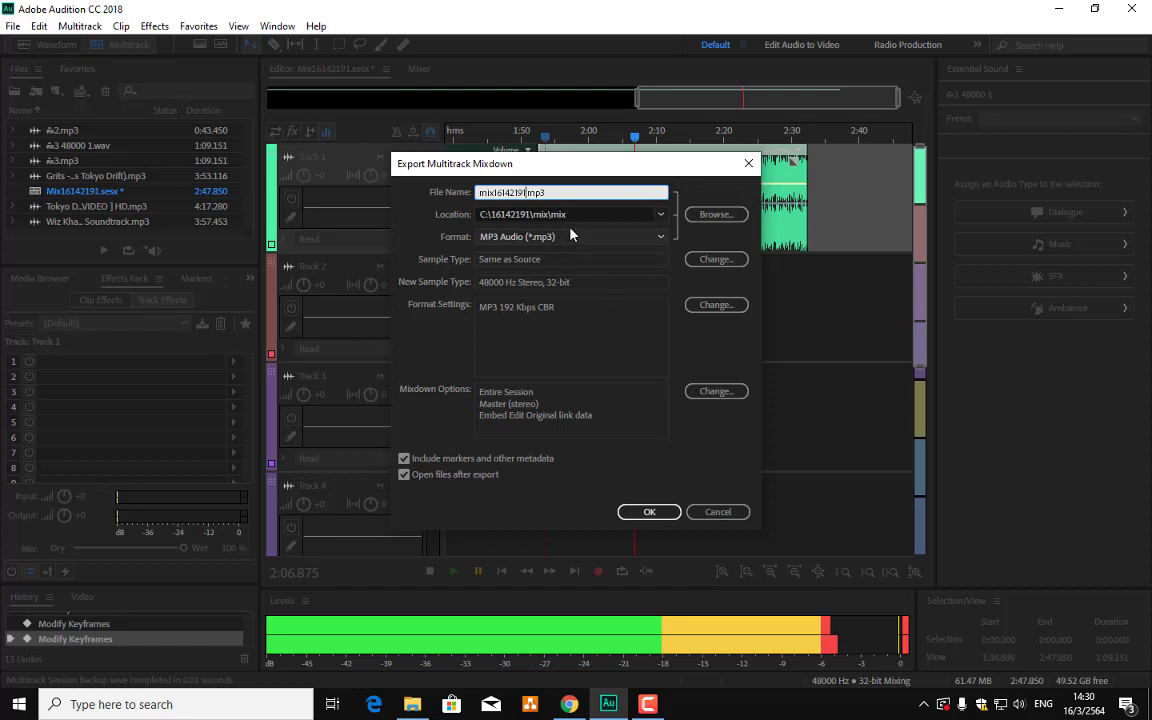
- Export the mixdown in MP3 Audio format to the mix folder inside the session's mix directory
click(590, 240)
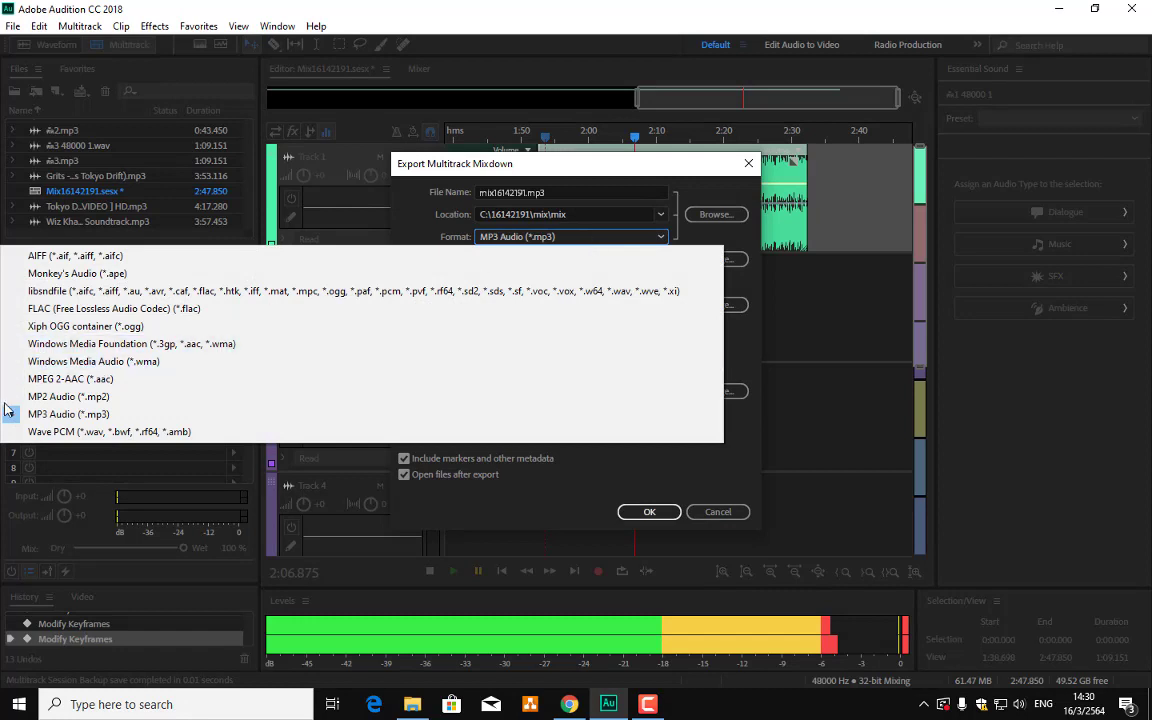
click(35, 414)
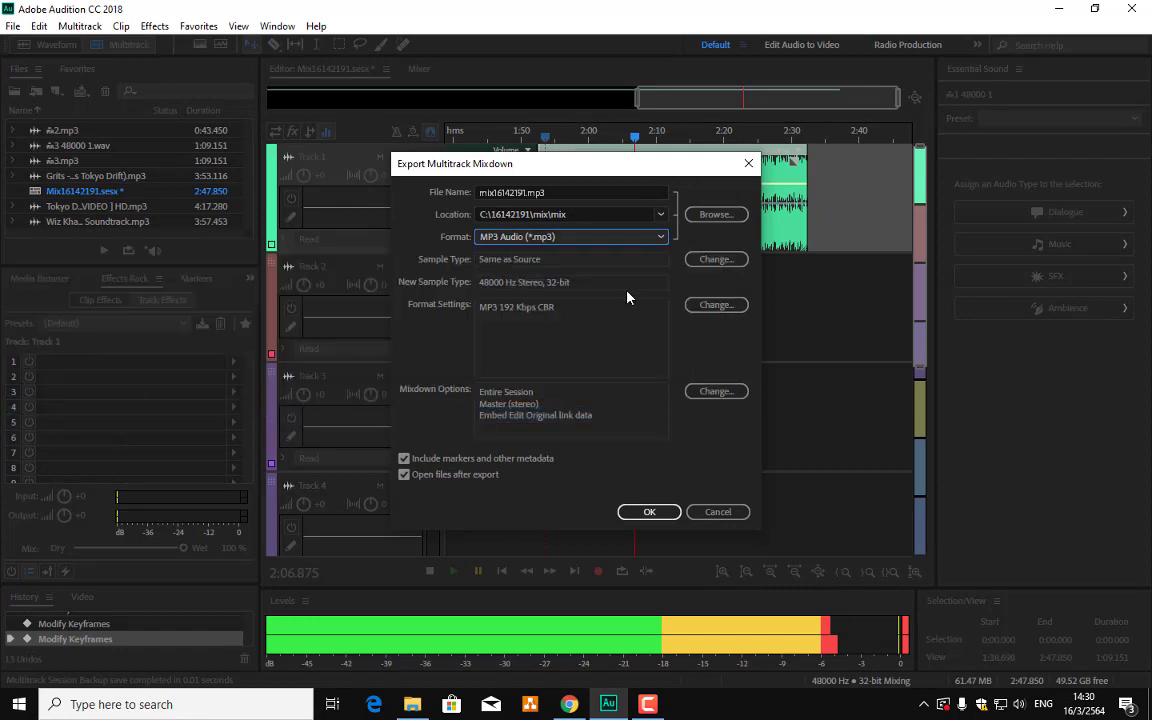
click(712, 216)
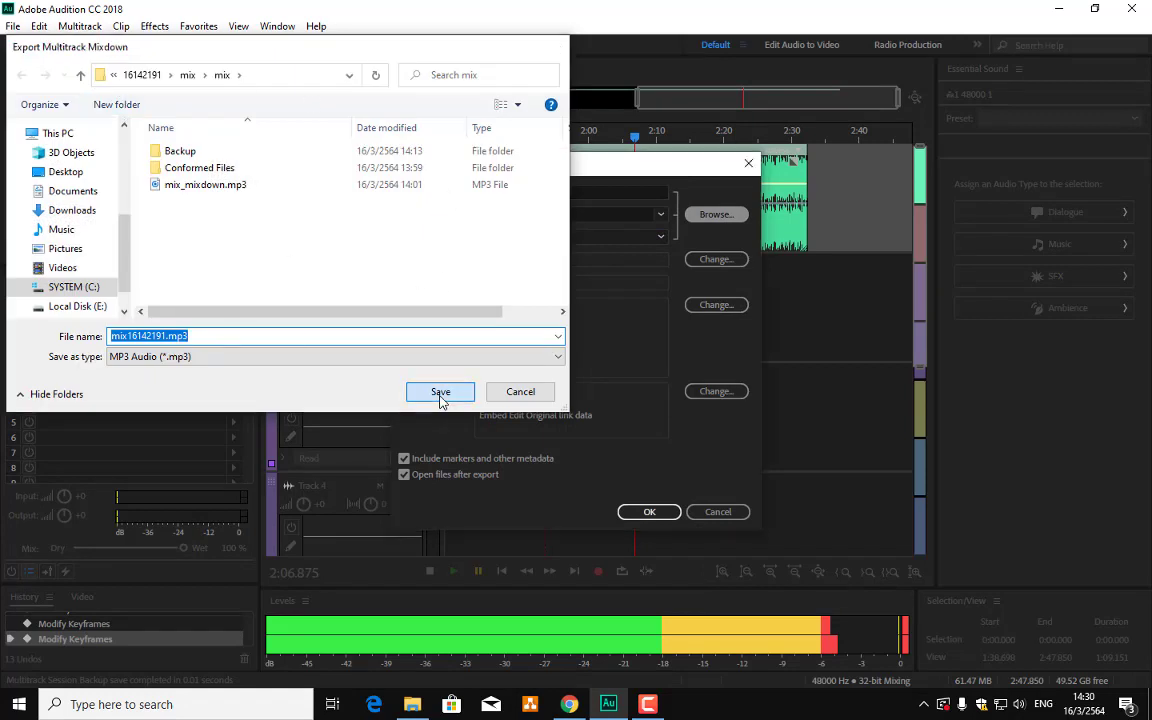
click(440, 394)
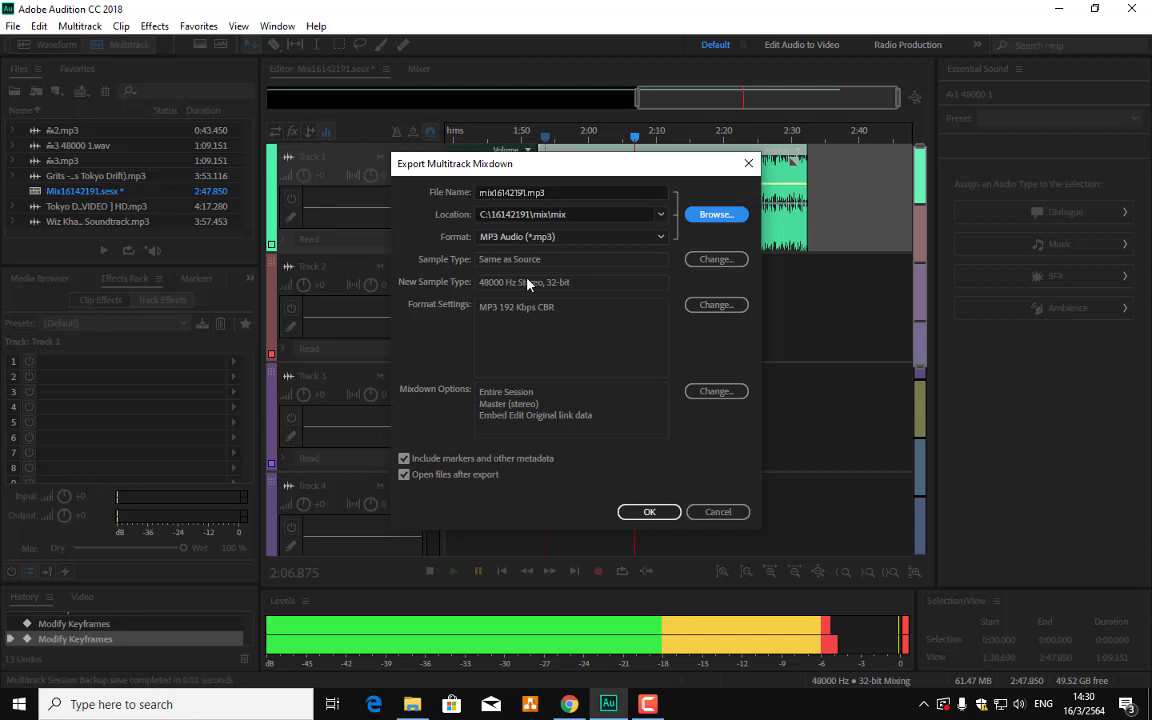
click(655, 517)
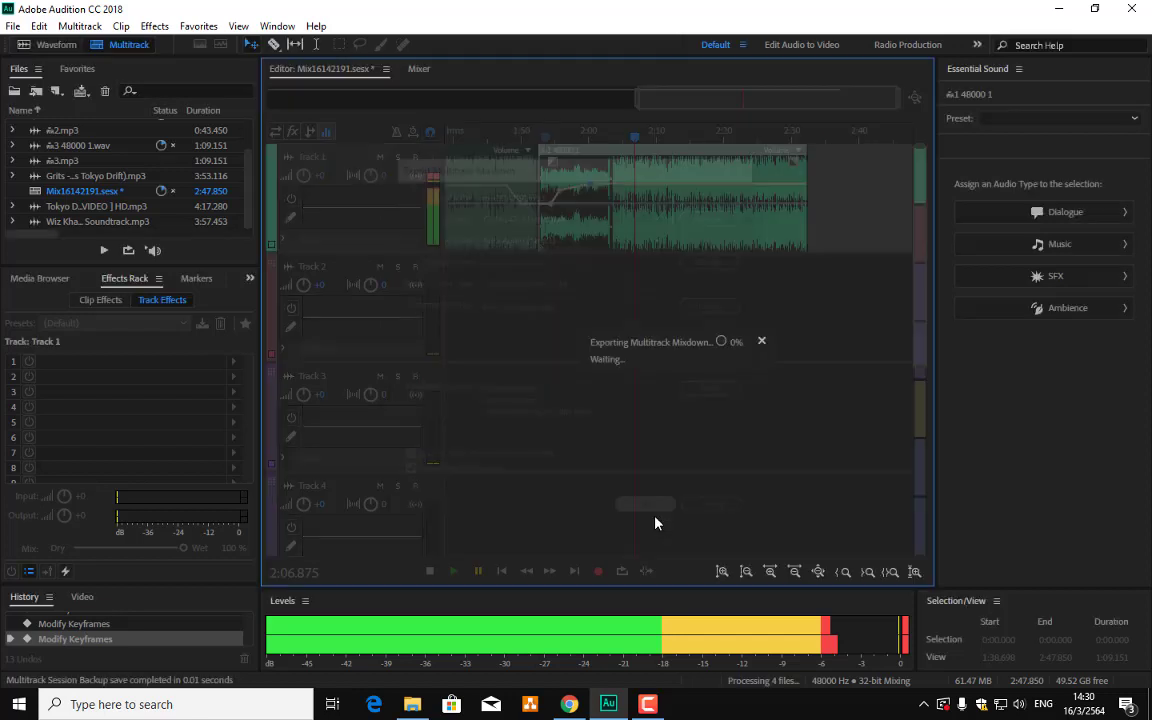